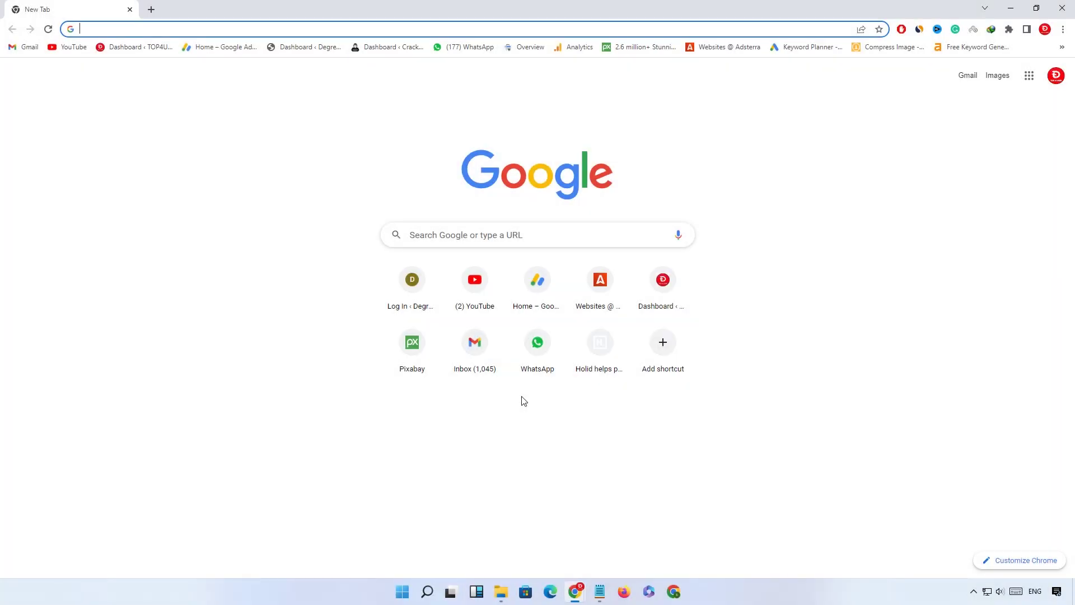
Search Google for 'hard disk sentinel'
click(508, 232)
text(ha)
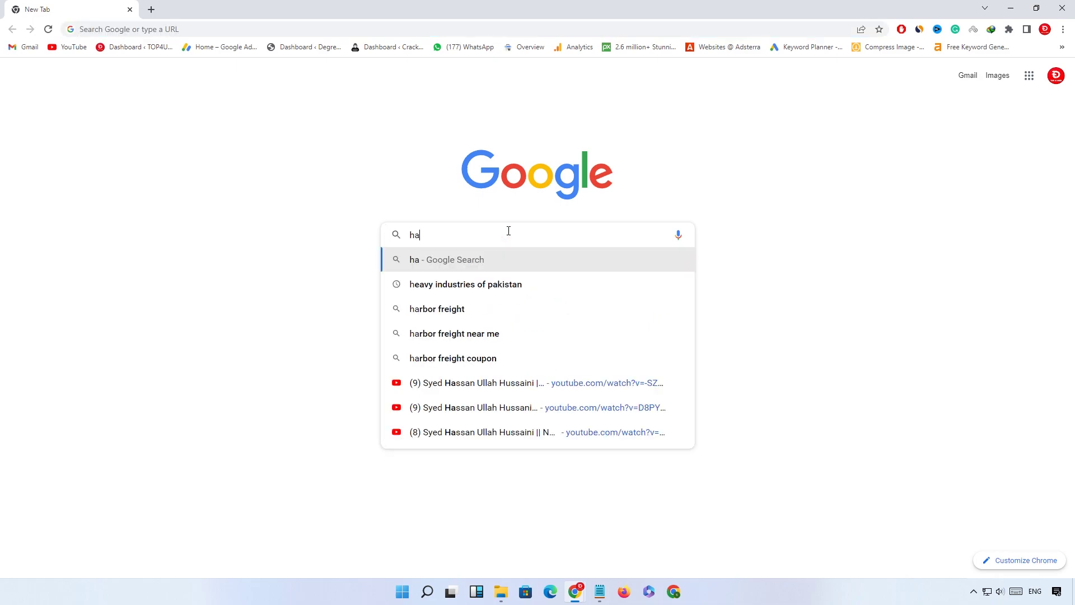
text(rd disk )
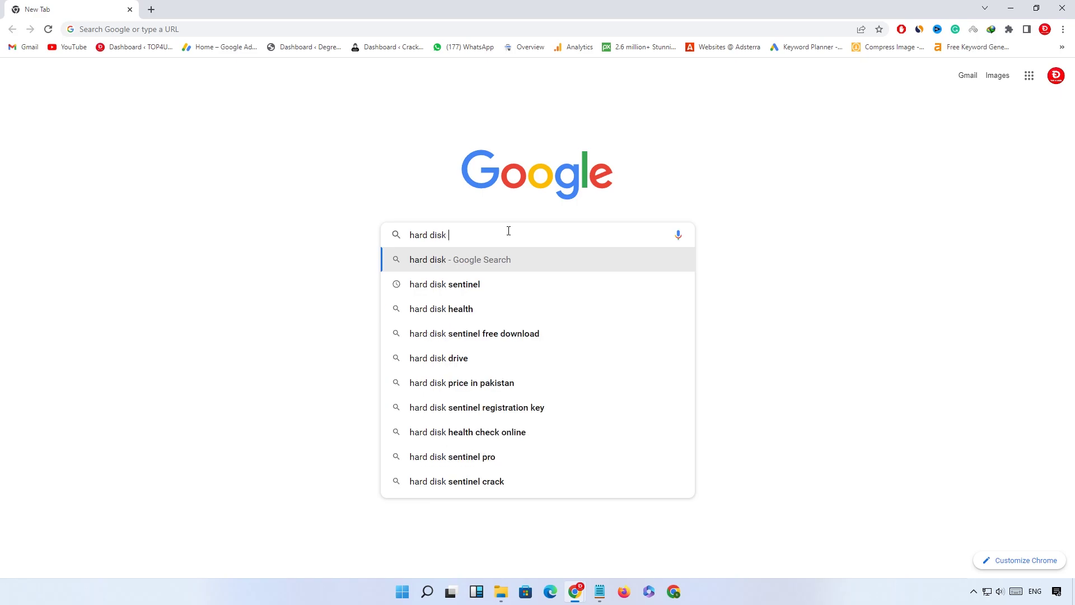
text(sentinel)
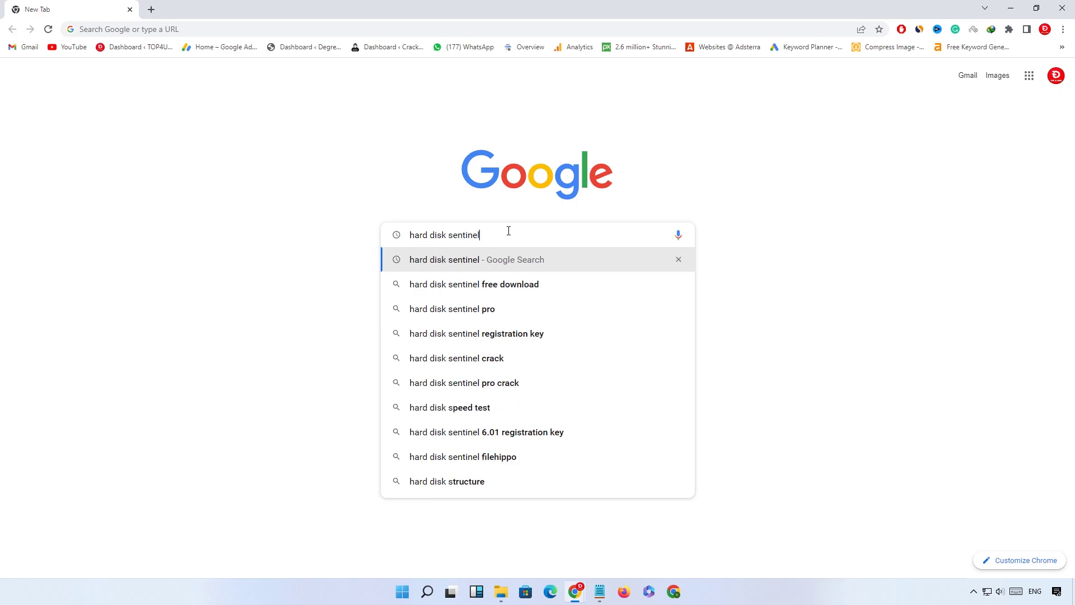
key(Return)
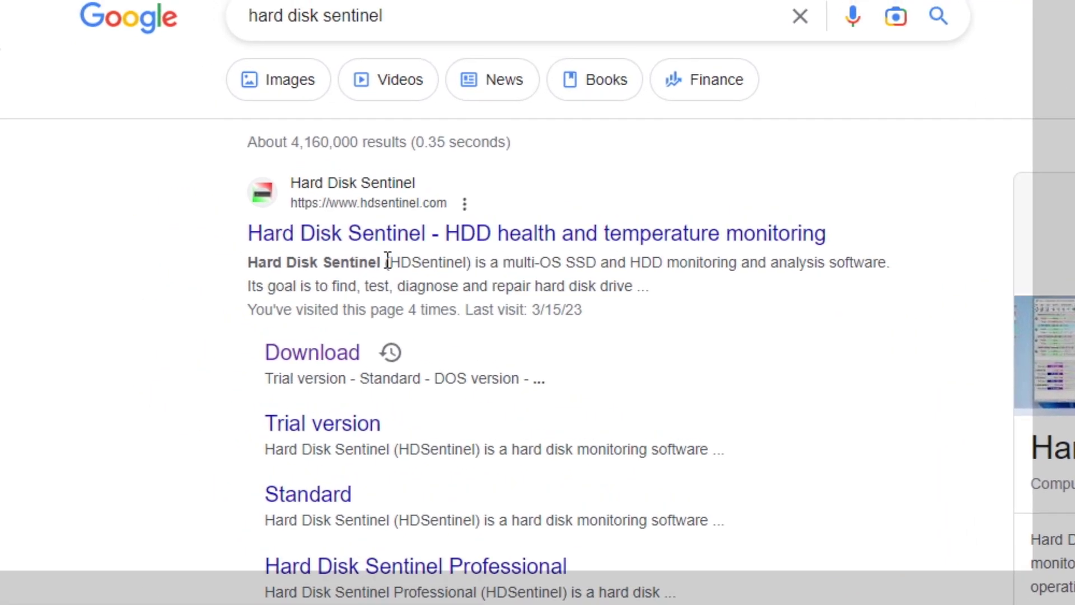
Go to hdsentinel.com's download page and outline the Professional Setup v6.10 entry
click(387, 235)
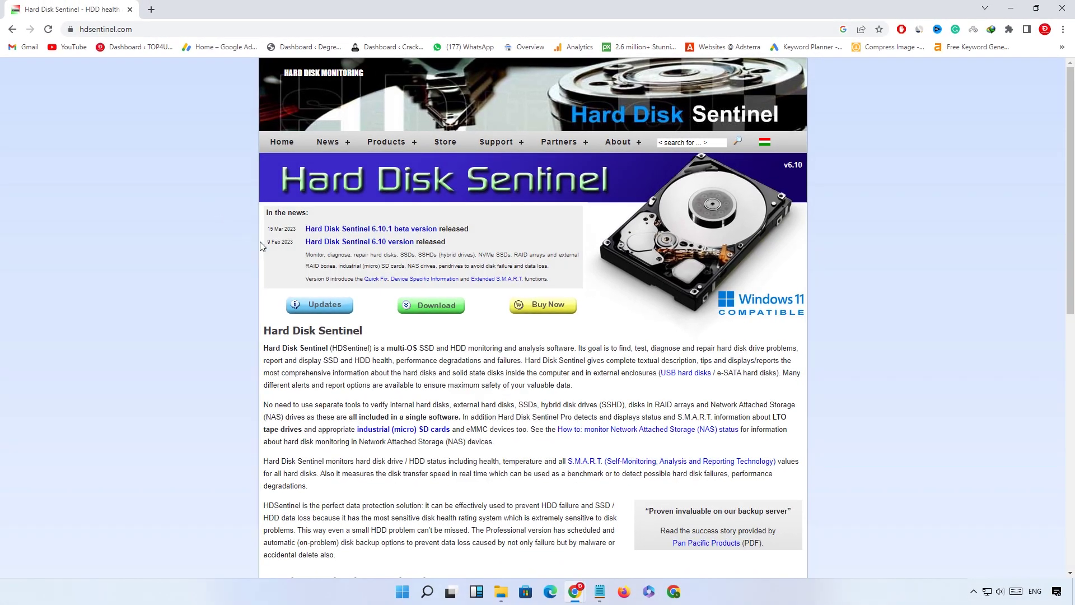
click(441, 307)
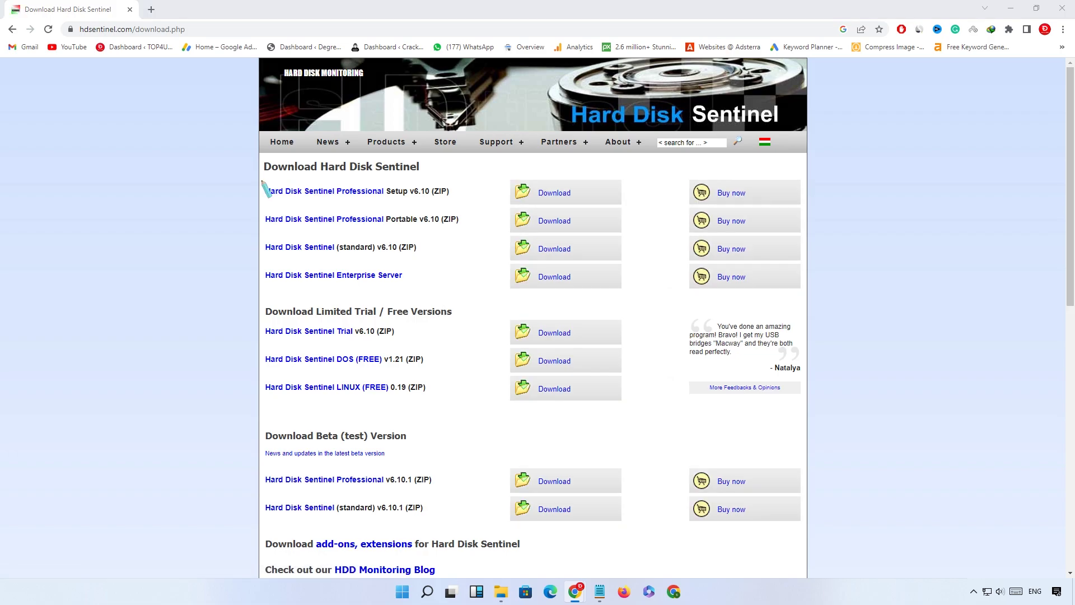
mouse_move(261, 178)
mouse_down()
mouse_move(297, 207)
mouse_move(460, 201)
mouse_up()
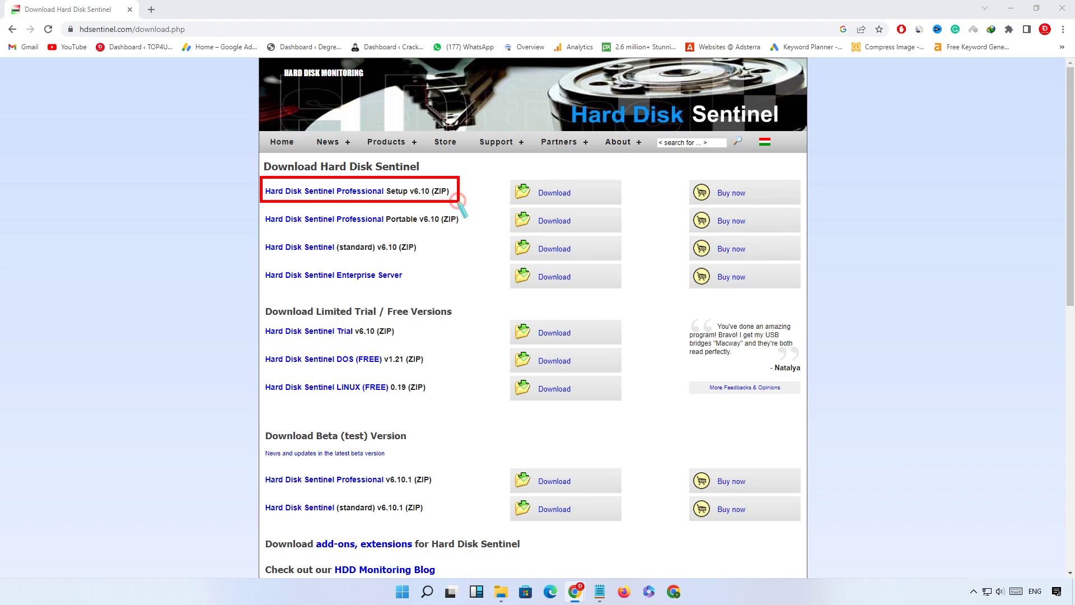
Outline the Portable, standard, Enterprise Server and Trial/Free entries, then clear the annotations
mouse_move(257, 207)
mouse_down()
mouse_move(289, 222)
mouse_move(468, 231)
mouse_up()
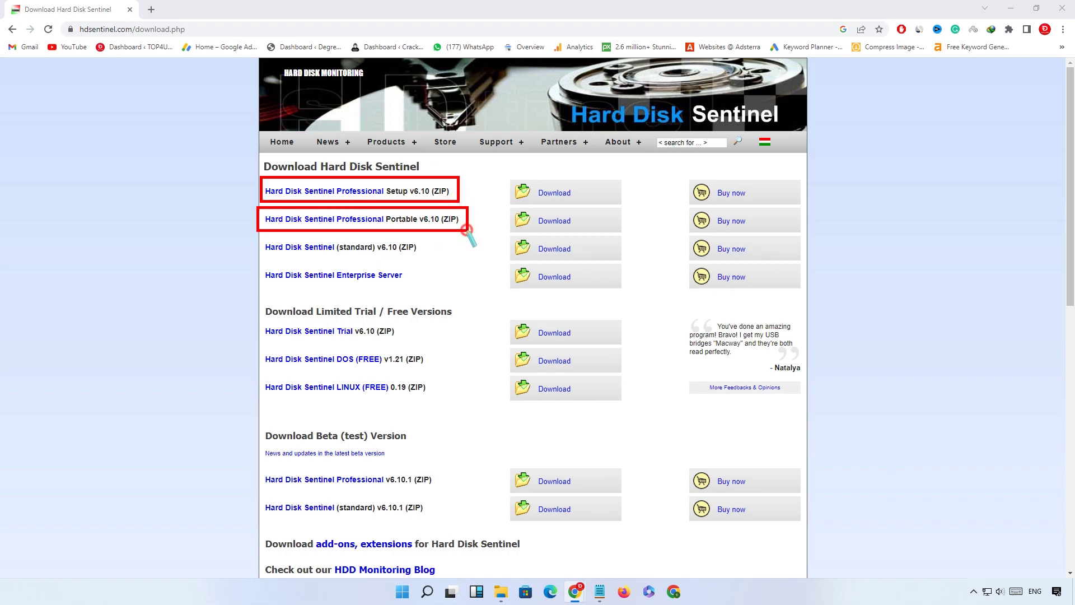
drag(255, 242, 424, 260)
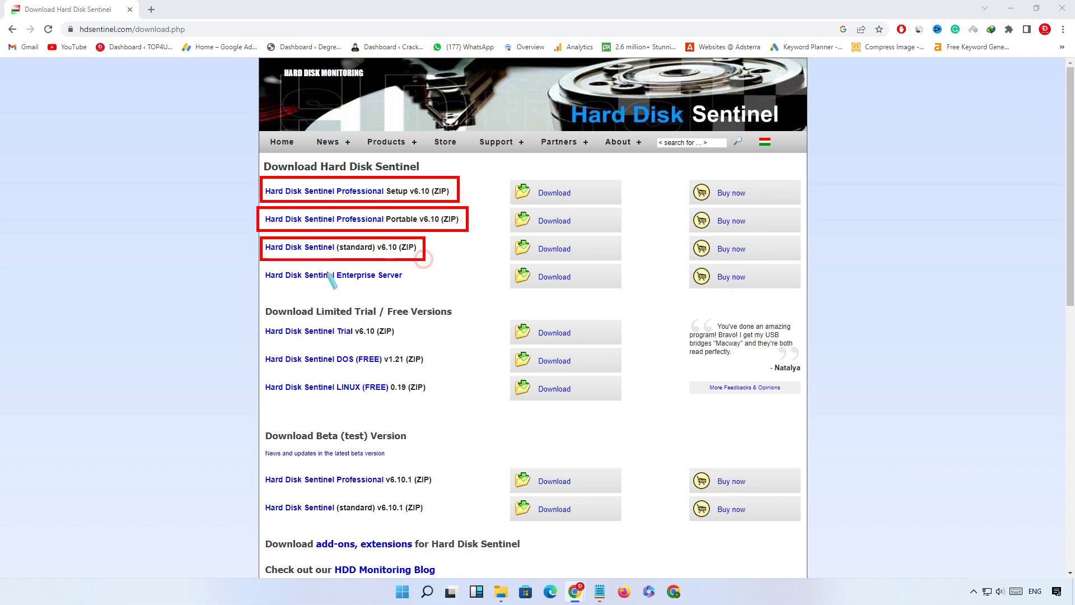
mouse_move(260, 268)
mouse_down()
mouse_move(387, 286)
mouse_move(409, 270)
mouse_up()
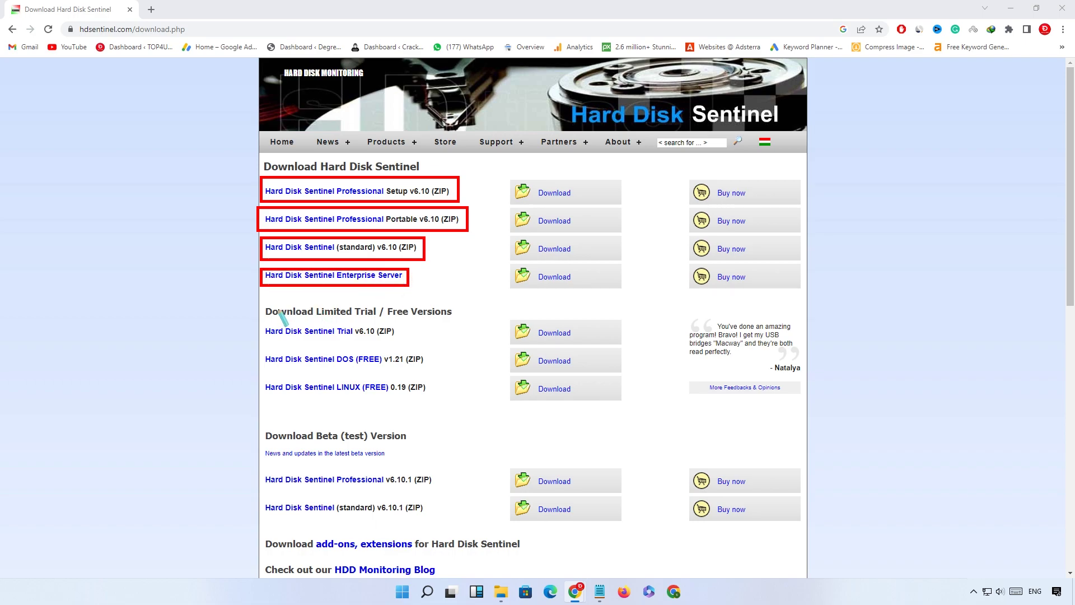
mouse_move(255, 301)
mouse_down()
mouse_move(295, 307)
mouse_move(457, 415)
mouse_up()
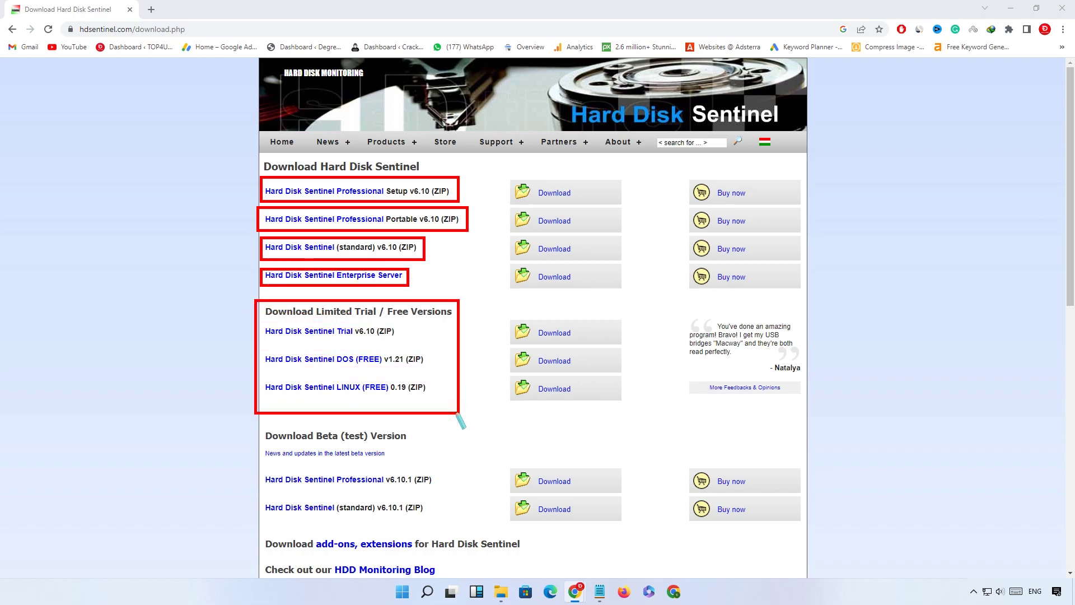
key(Escape)
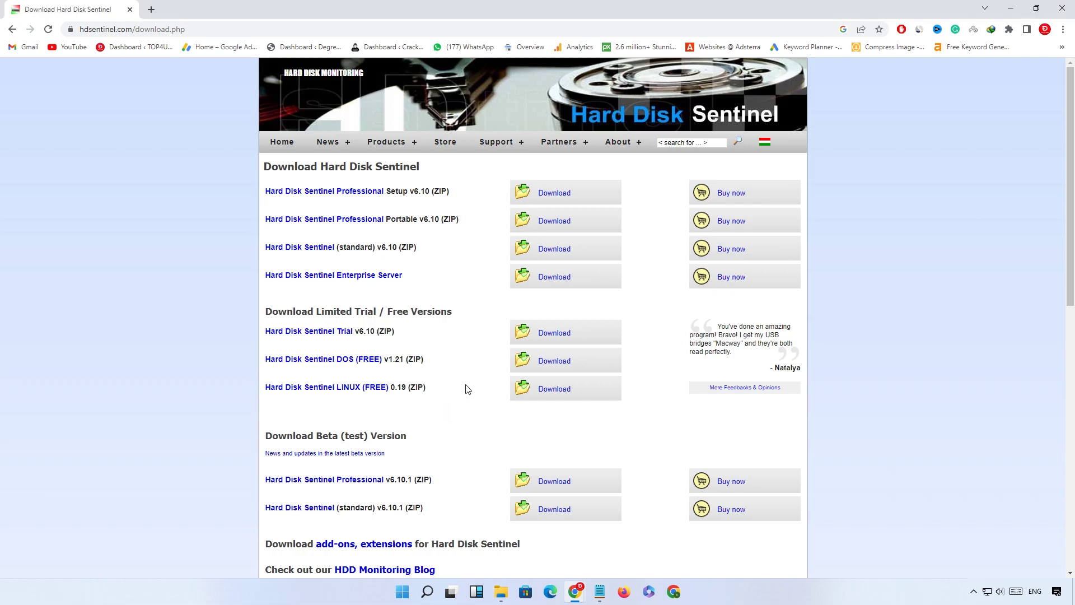
Download the Professional Setup v6.10 ZIP, hdsentinel_pro_setup.zip, with Internet Download Manager
click(554, 193)
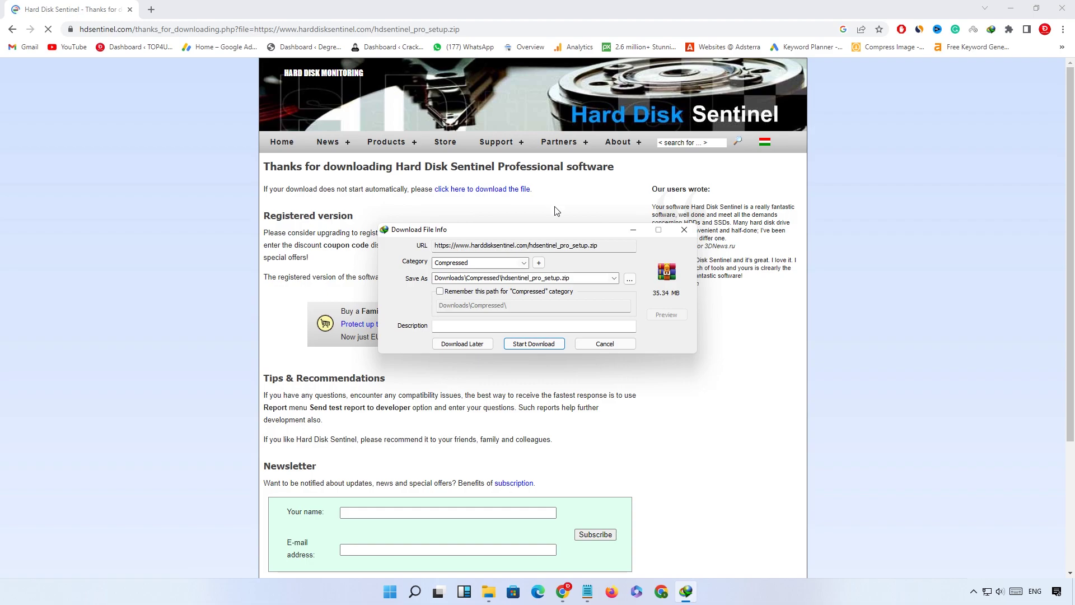
click(534, 343)
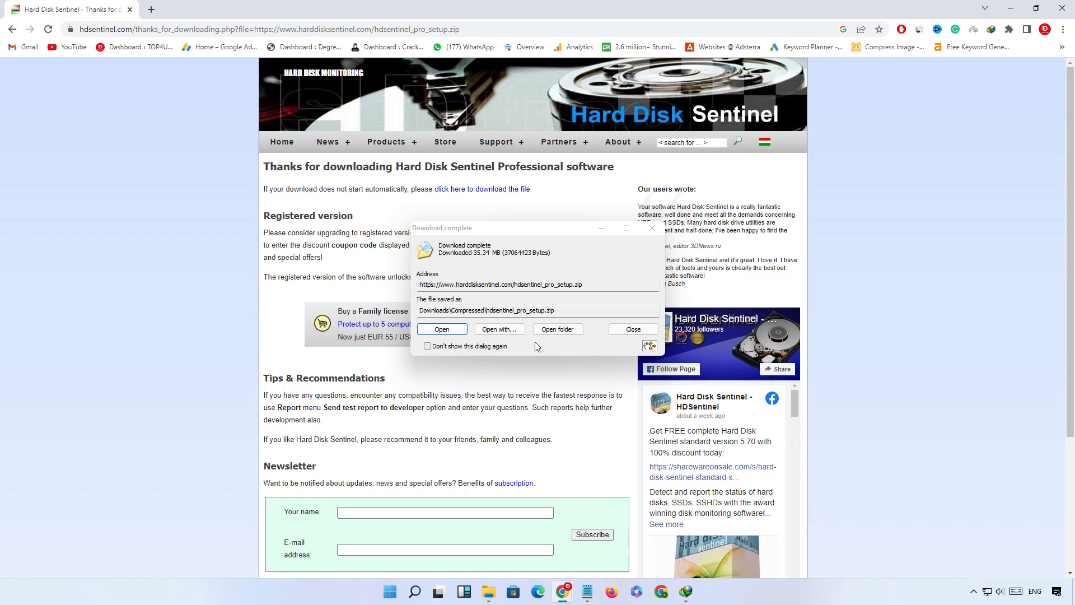
Run the setup from the downloaded archive in WinRAR with English as the language
click(454, 330)
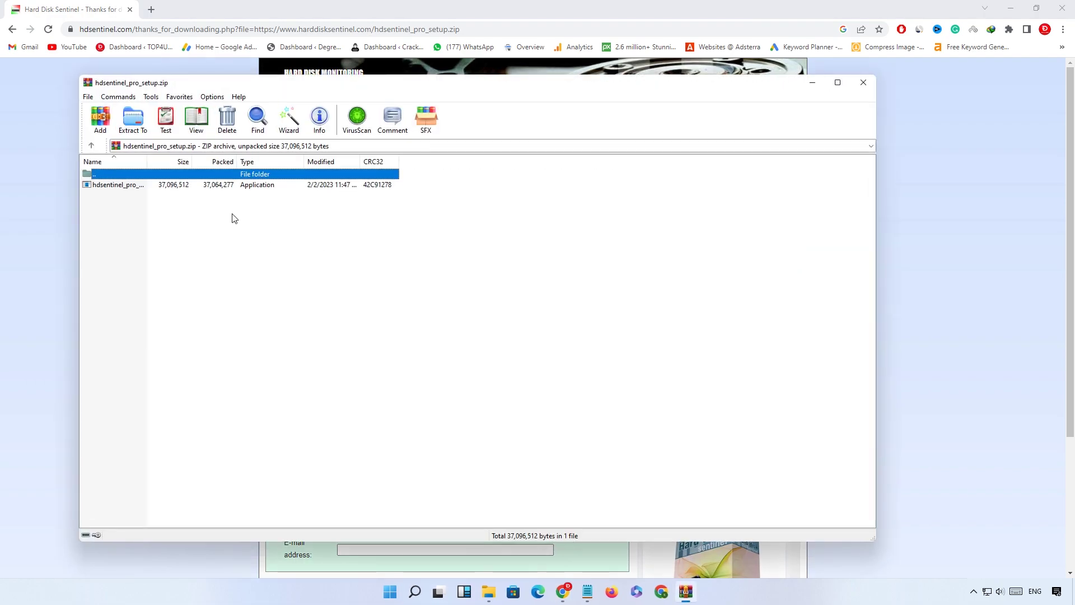
double_click(157, 188)
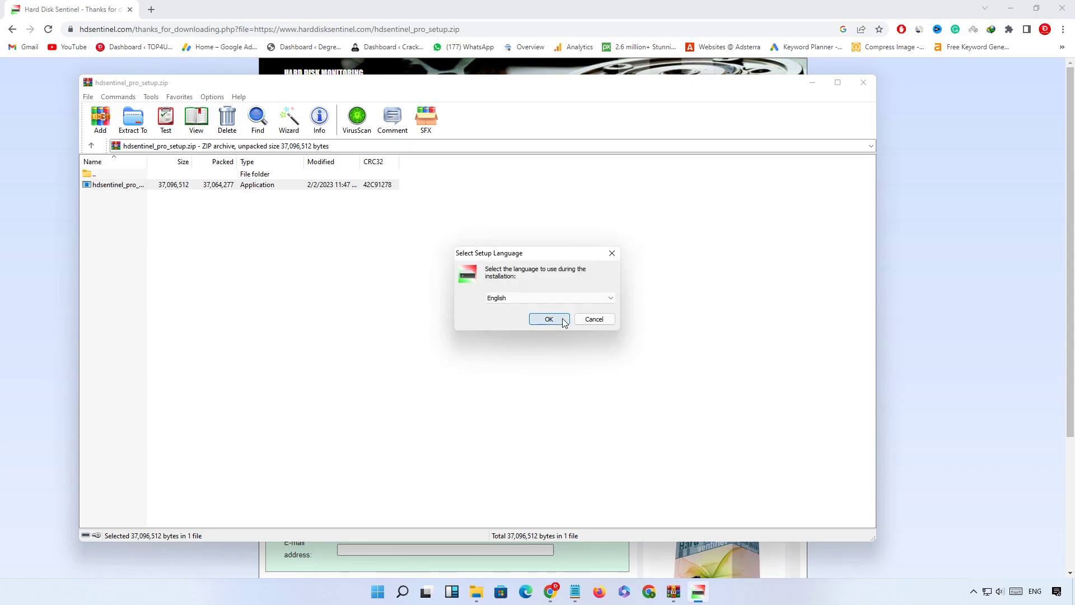
click(563, 322)
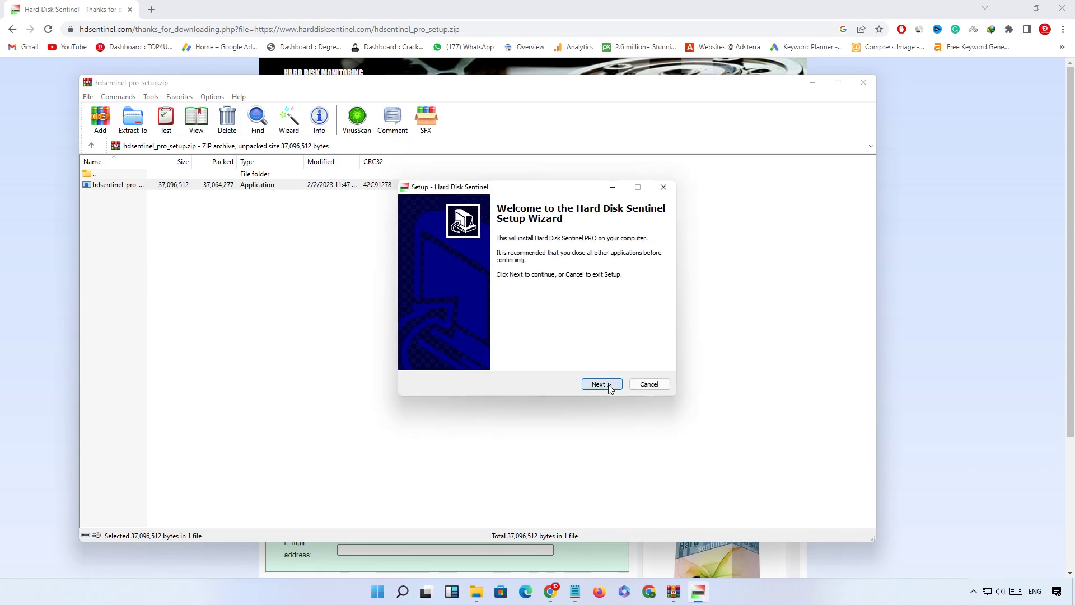
click(609, 388)
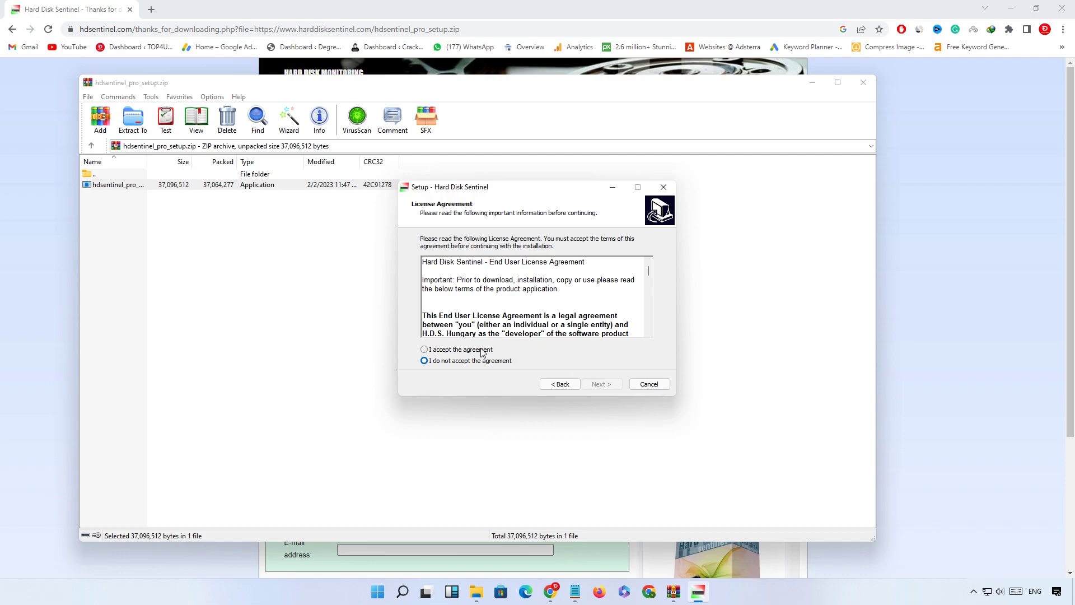
Accept the licence, keep the default folder, Start Menu and icons, and begin installing
click(482, 351)
click(609, 386)
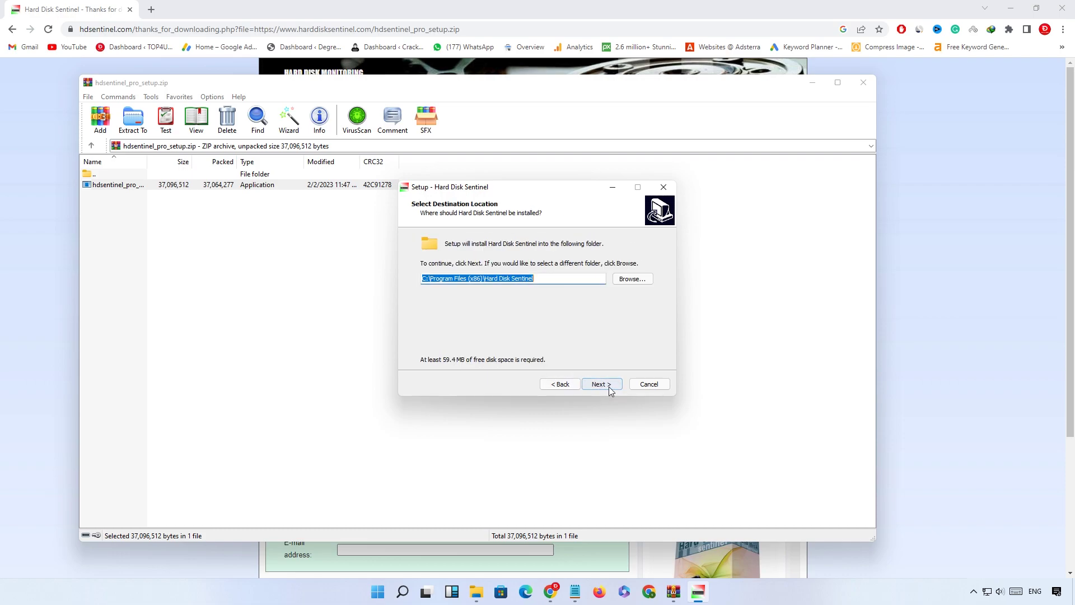
click(609, 387)
click(609, 386)
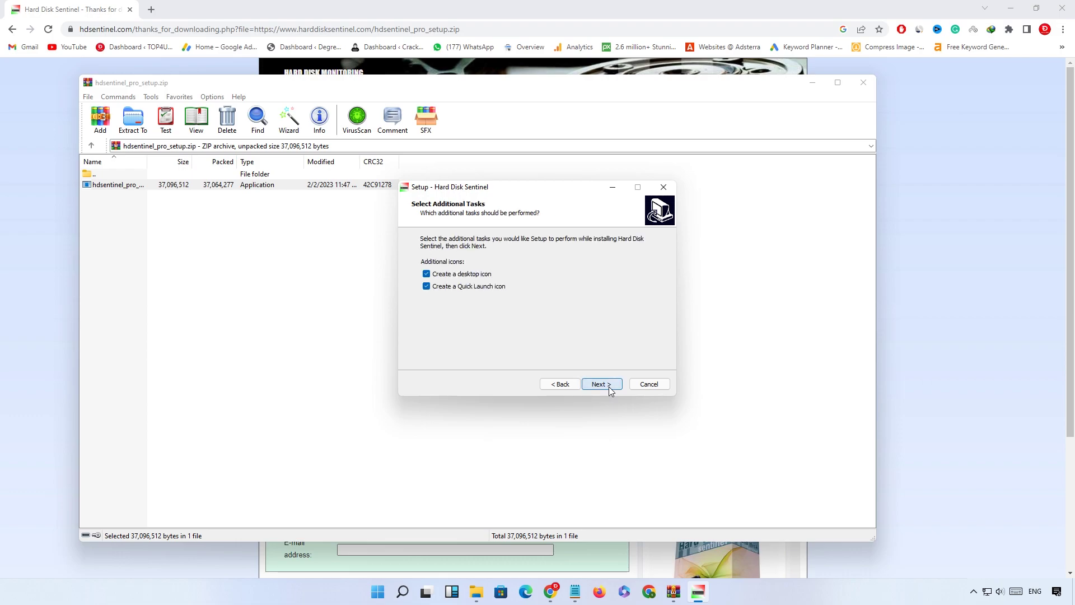
click(609, 387)
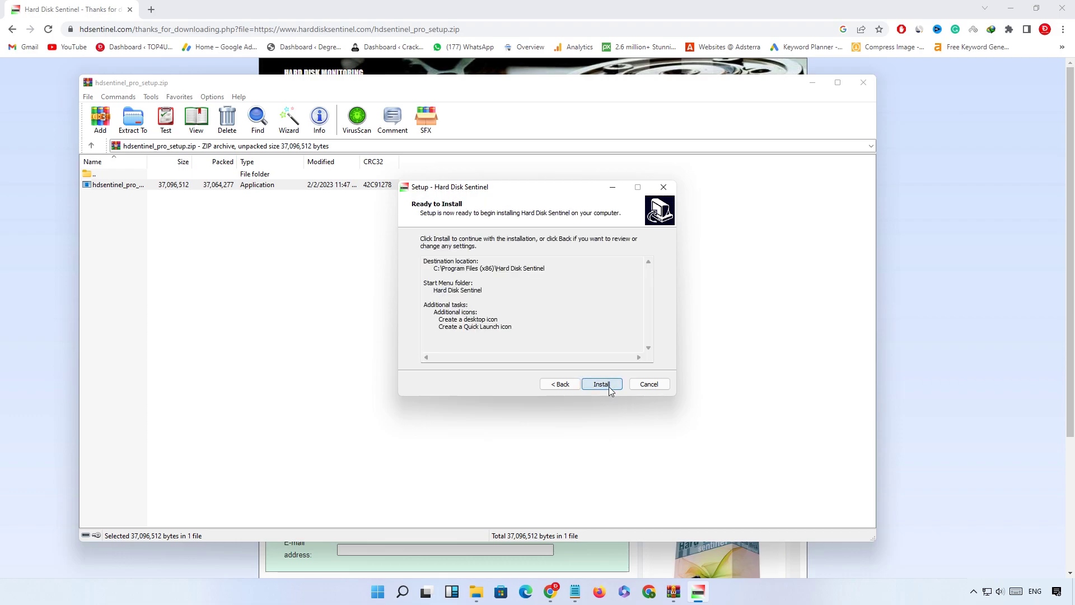
click(609, 386)
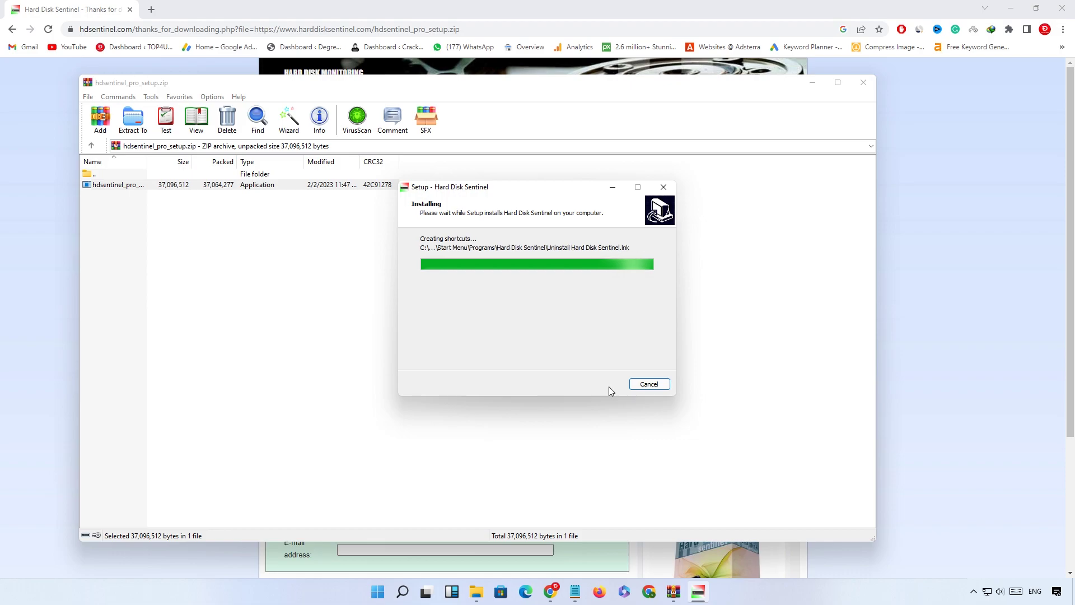
Finish setup so Hard Disk Sentinel launches, and return Chrome to the download page
click(609, 387)
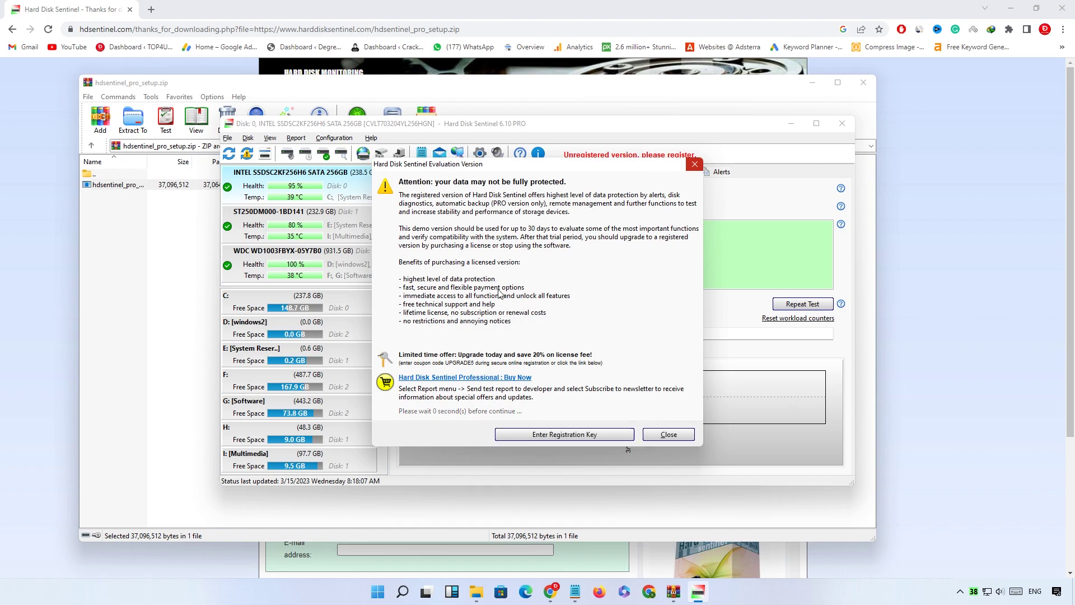
click(45, 364)
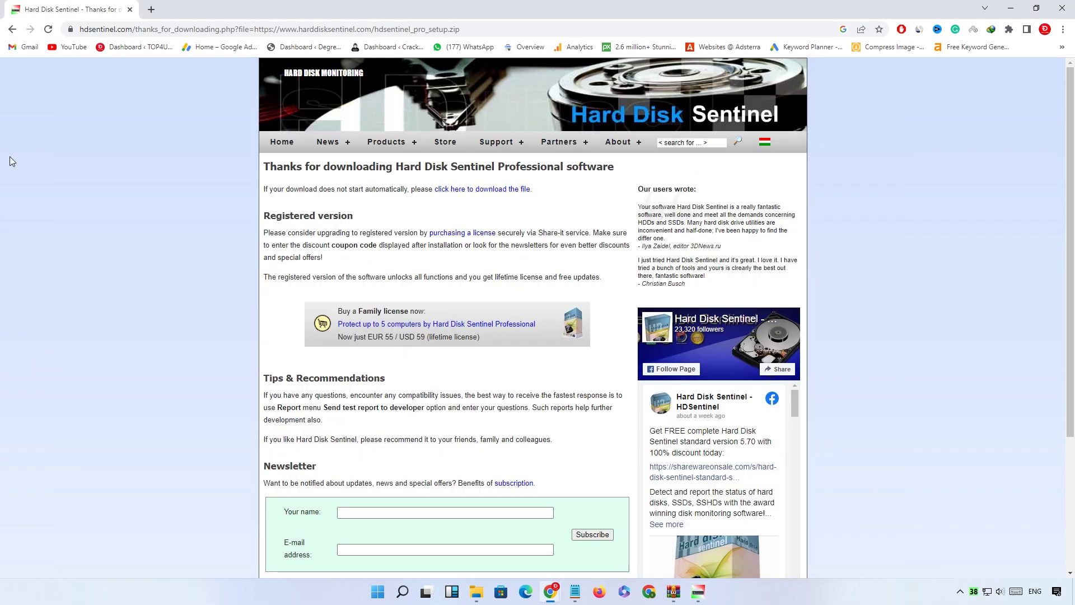
click(12, 29)
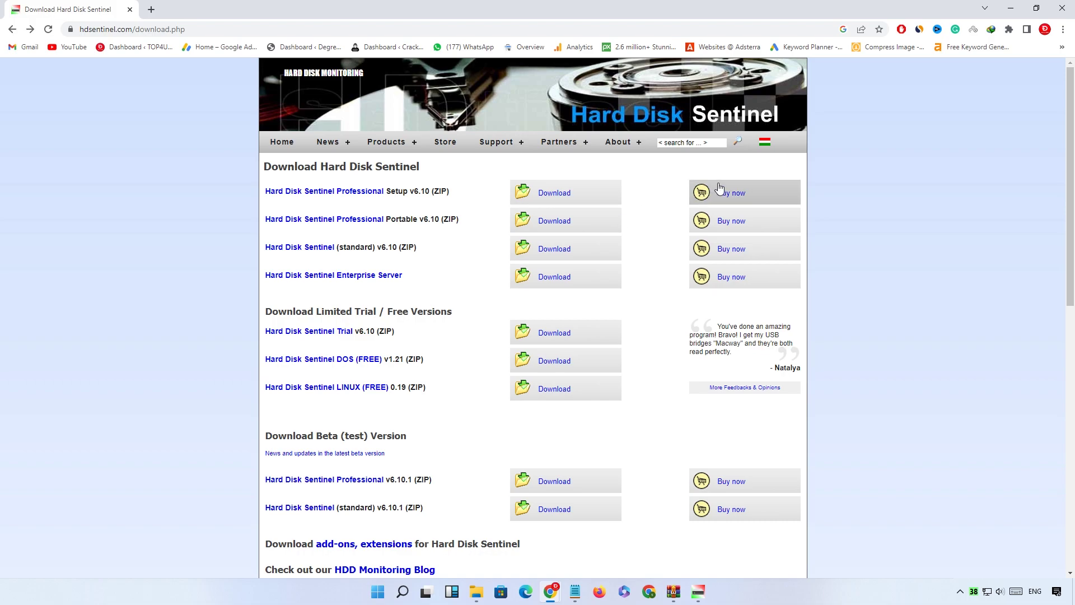
Outline the Professional Setup row and its purchase option with the annotation pen
key(ctrl+shift+d)
mouse_move(238, 175)
mouse_down()
mouse_move(524, 215)
mouse_move(801, 206)
mouse_up()
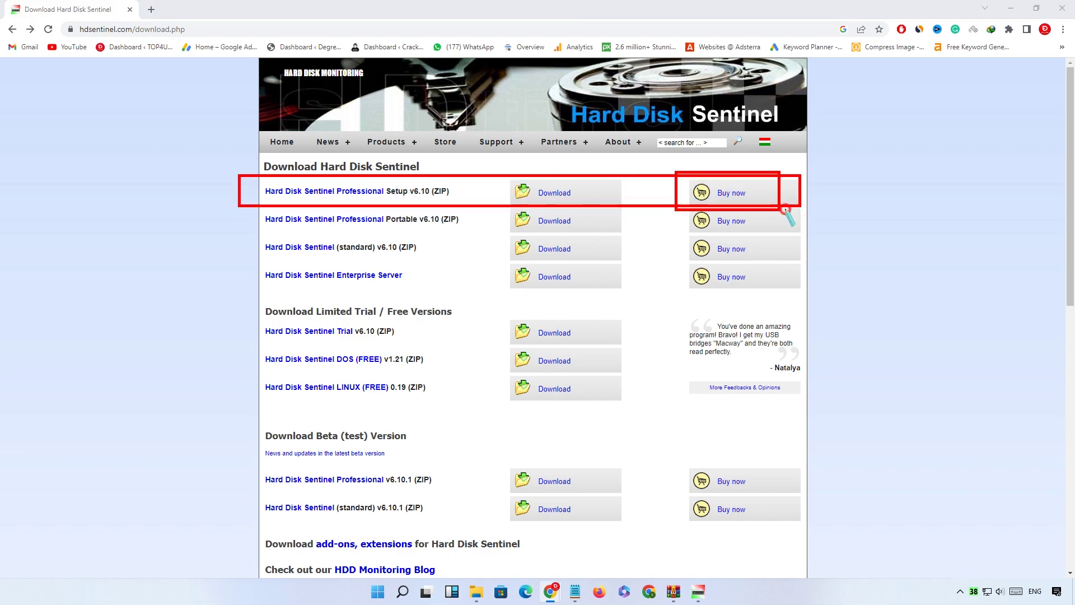
key(ctrl+shift+d)
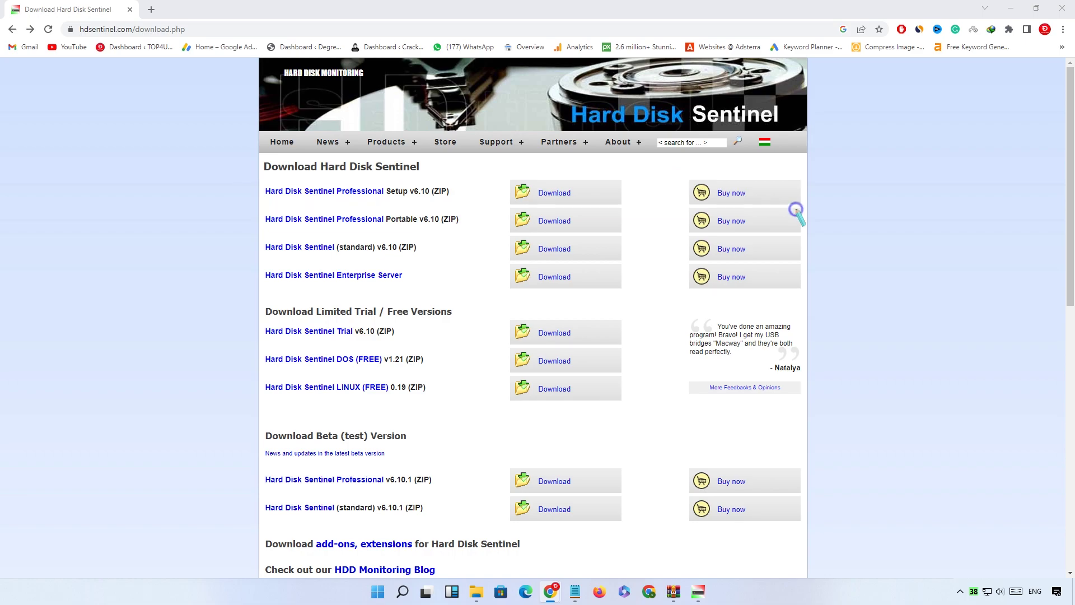
Compare the 33.00 USD Professional cart with the Top4User coupon cart totalling 24.75 USD
click(723, 193)
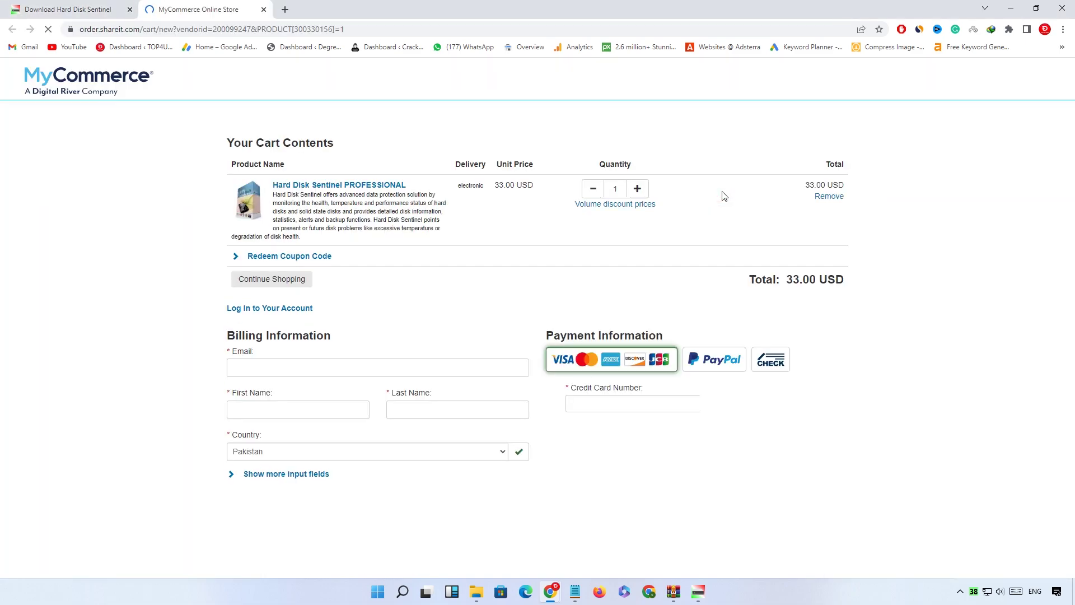
drag(746, 279, 838, 284)
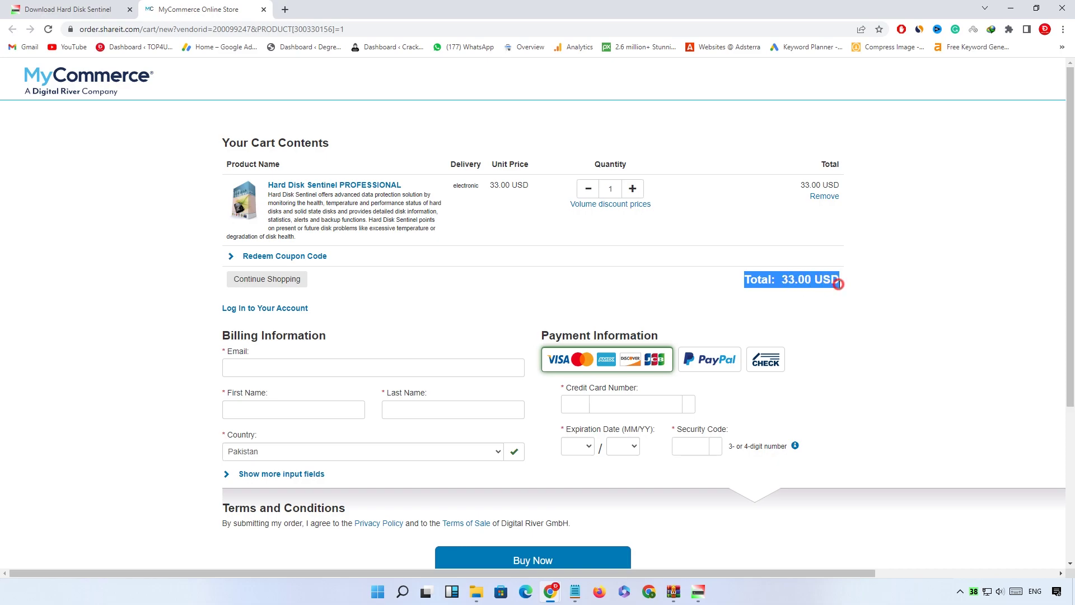
click(285, 9)
key(ctrl+v)
key(Return)
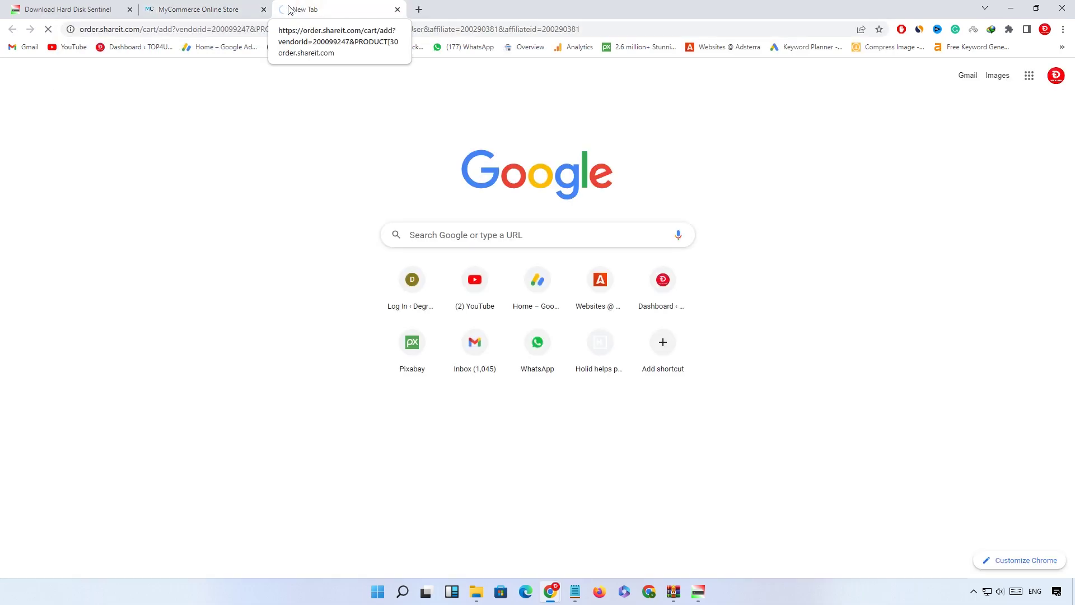
drag(750, 294, 827, 300)
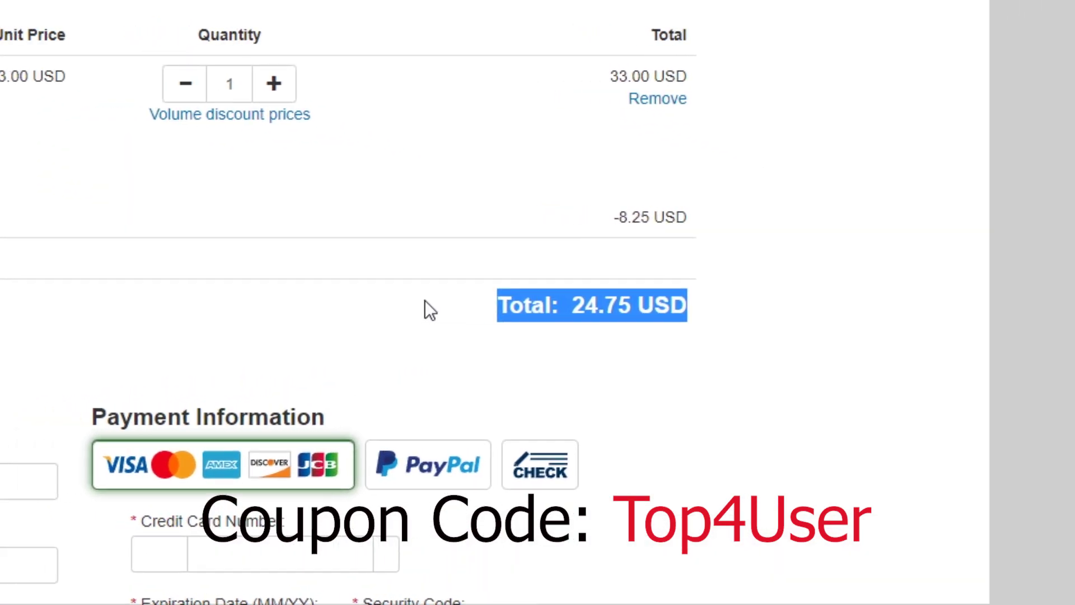
click(514, 302)
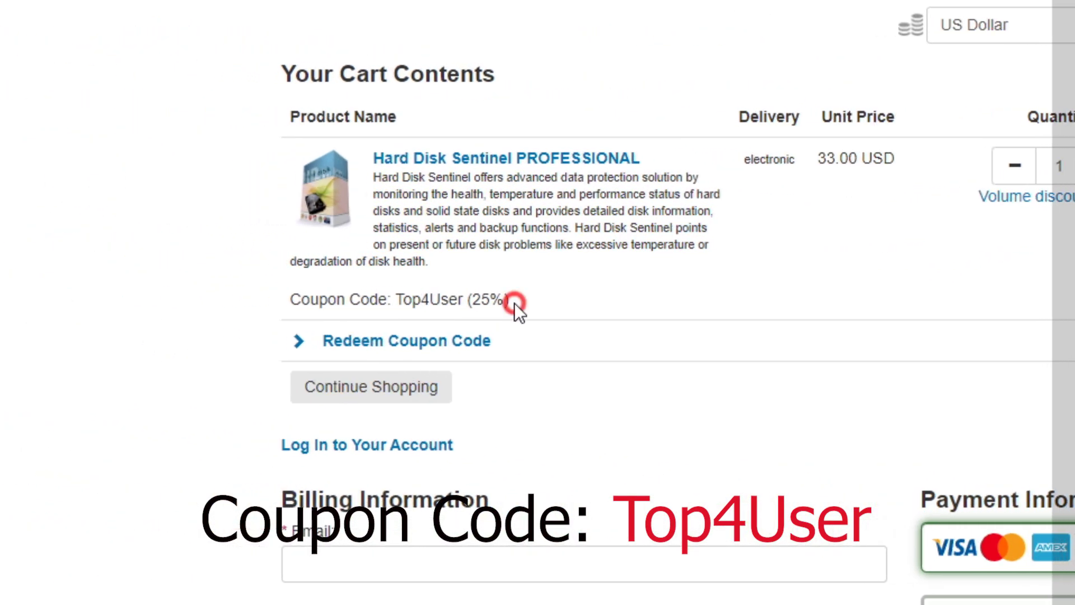
drag(514, 302, 297, 302)
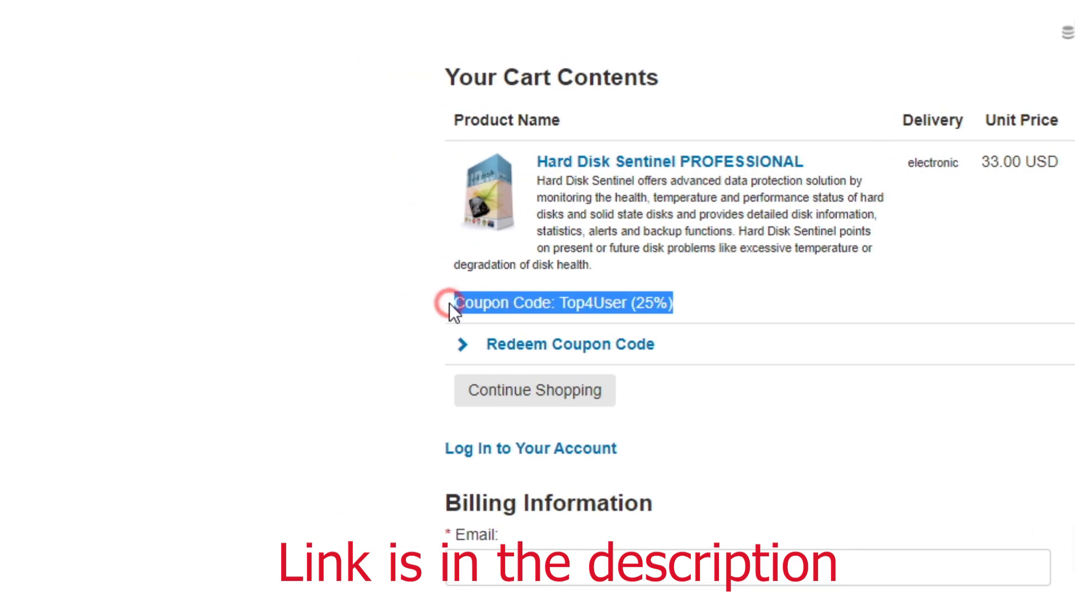
click(419, 300)
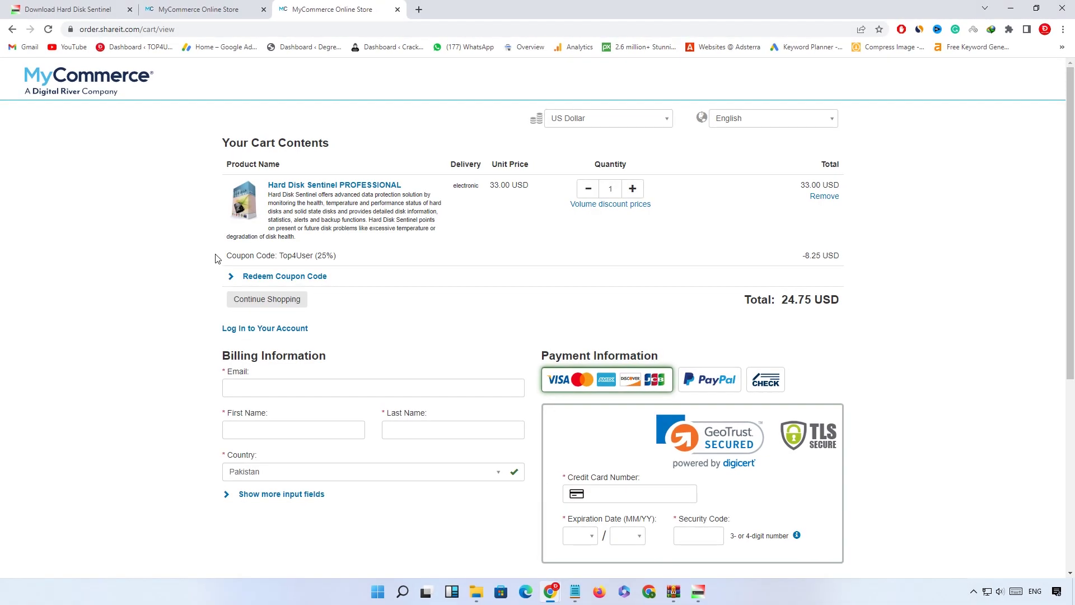
Autofill the billing email and name from saved details and keep Pakistan as country
scroll(250, 274, down, 2)
click(252, 273)
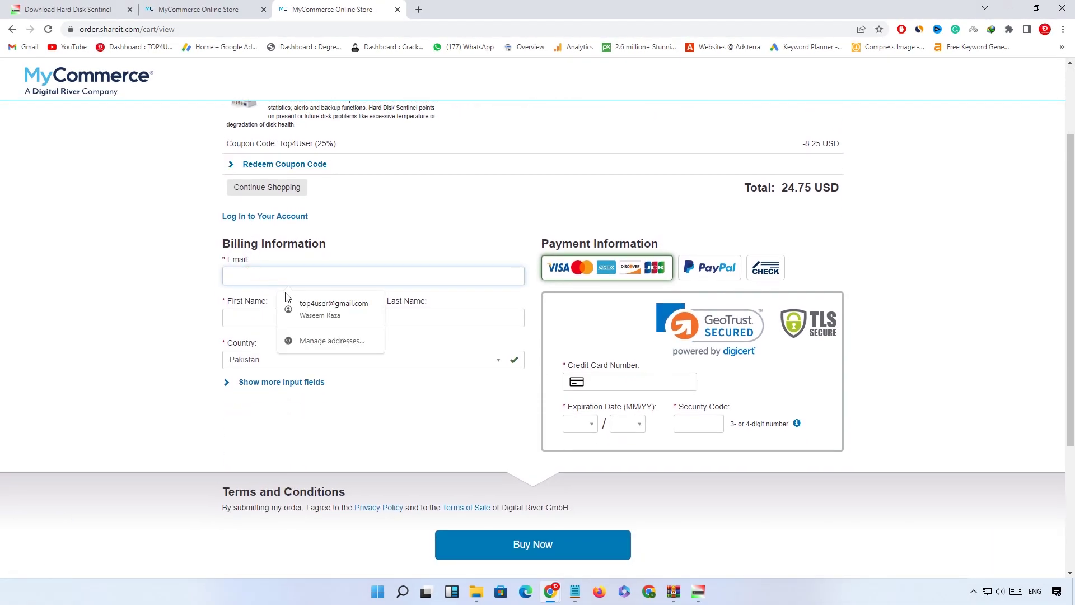
click(306, 309)
click(317, 363)
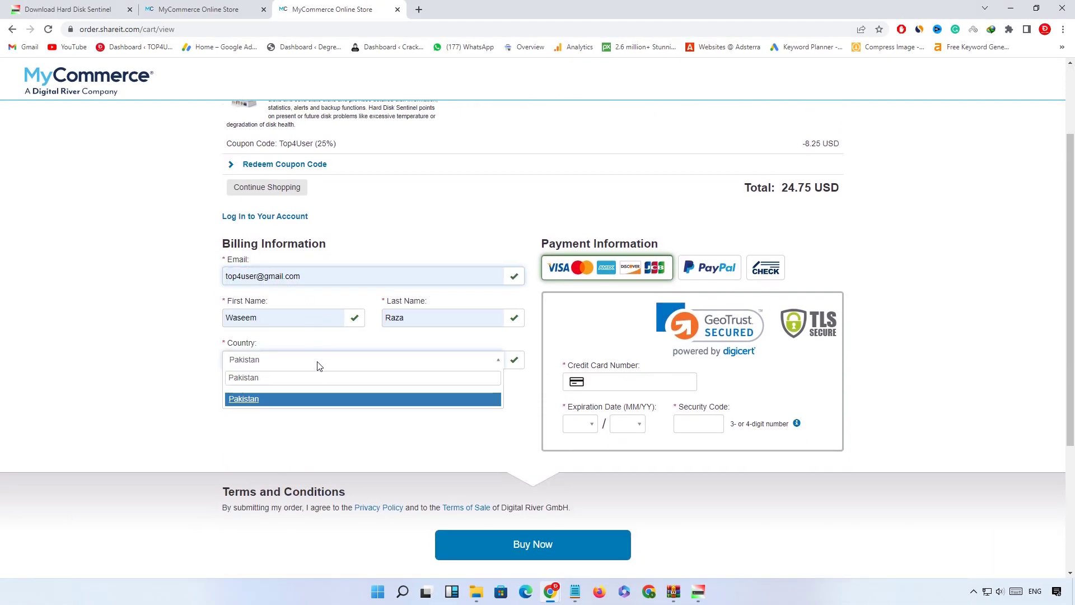
click(318, 421)
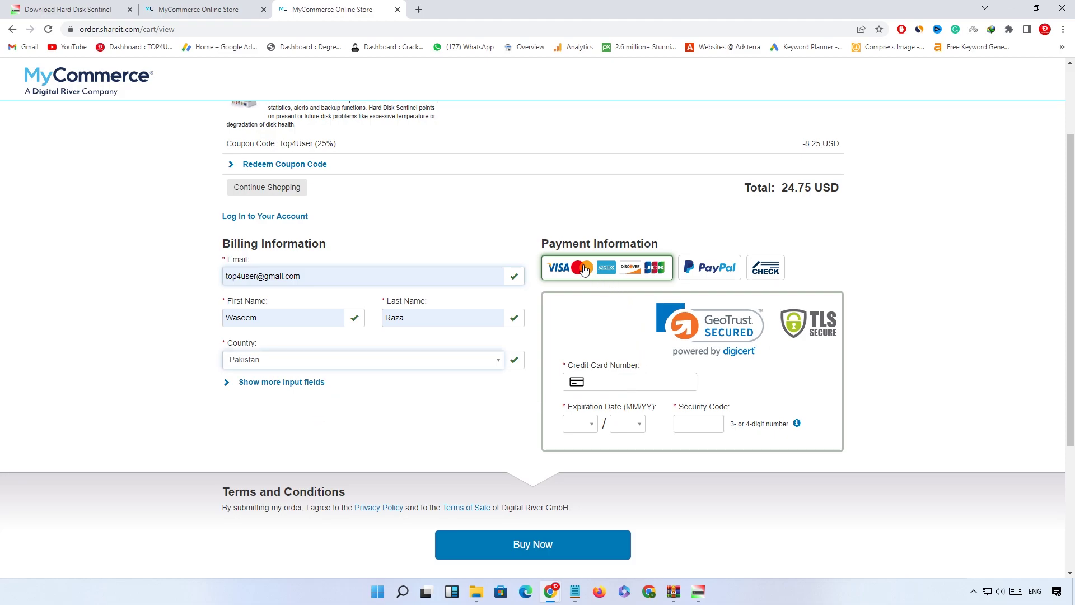
mouse_move(529, 246)
mouse_down()
mouse_move(679, 302)
mouse_move(791, 292)
mouse_up()
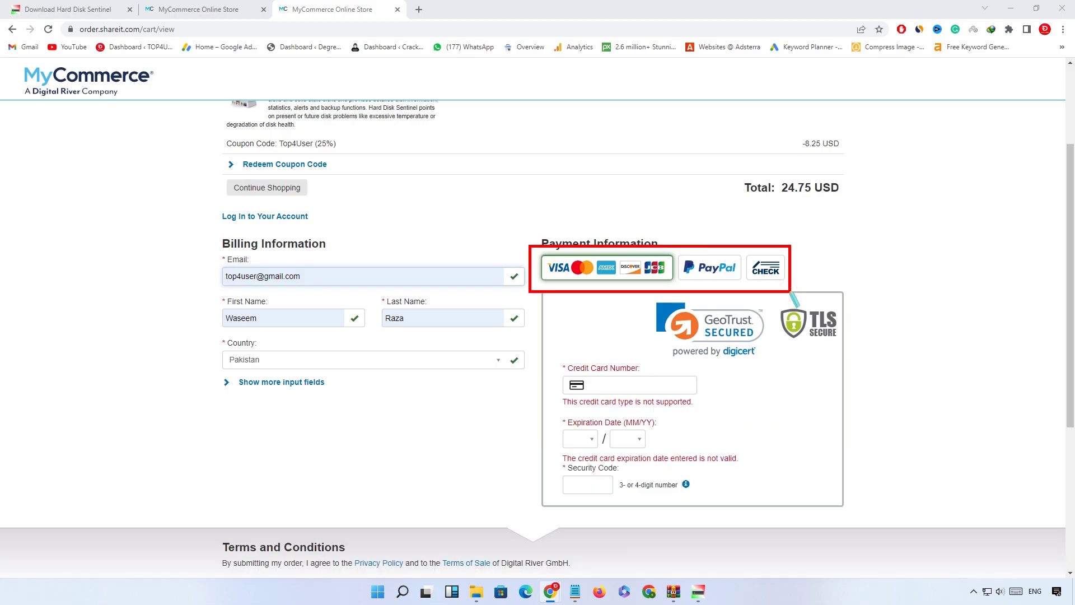
key(Escape)
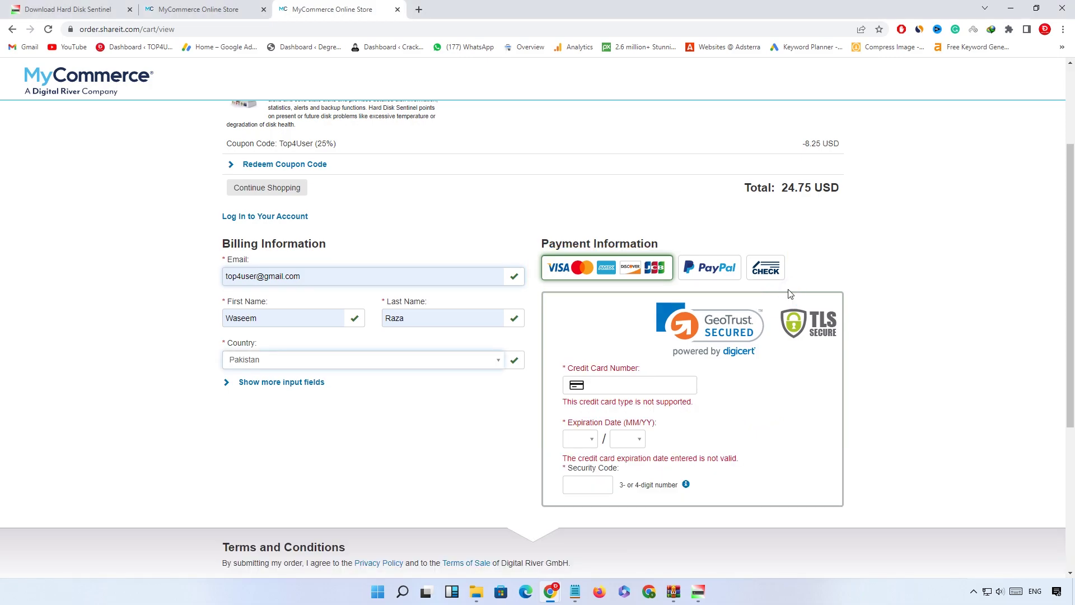
Set the card expiration date to month 03 and year 25
scroll(758, 298, down, 2)
click(576, 327)
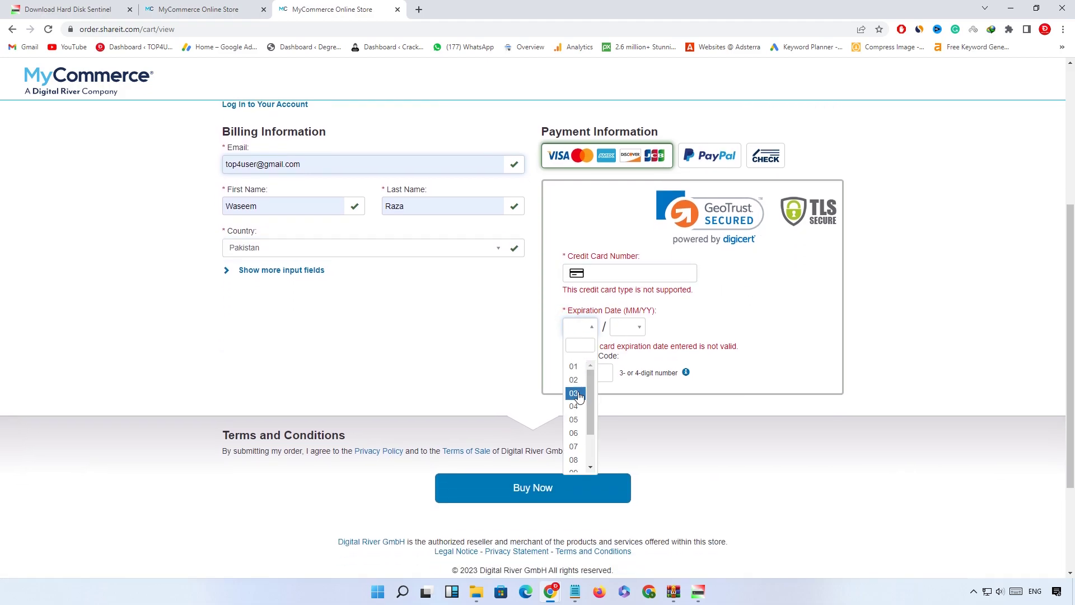
click(575, 390)
click(637, 332)
click(621, 386)
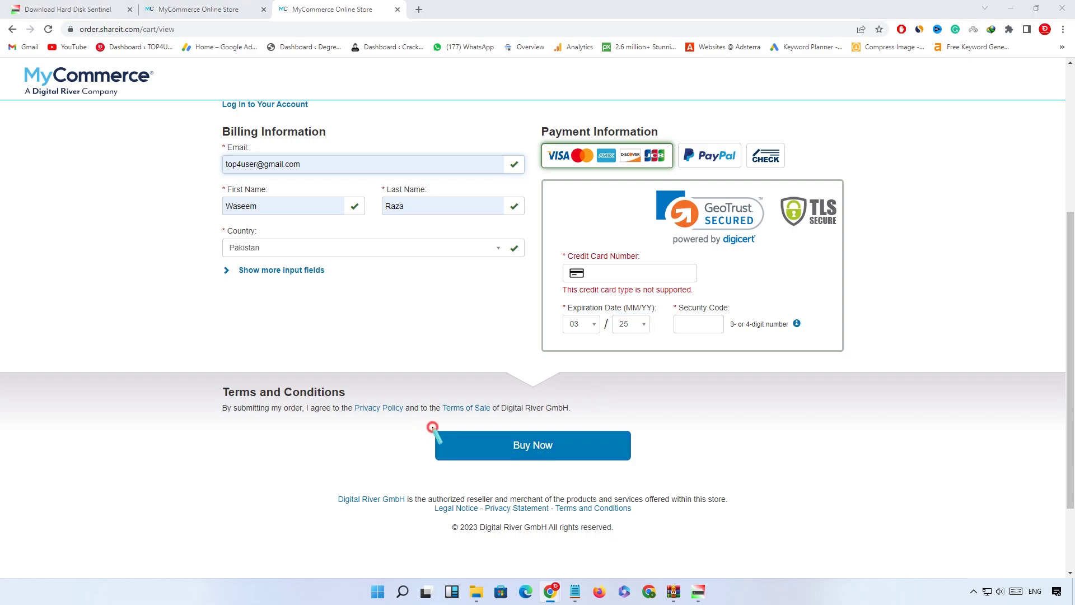
drag(418, 423, 661, 469)
click(551, 438)
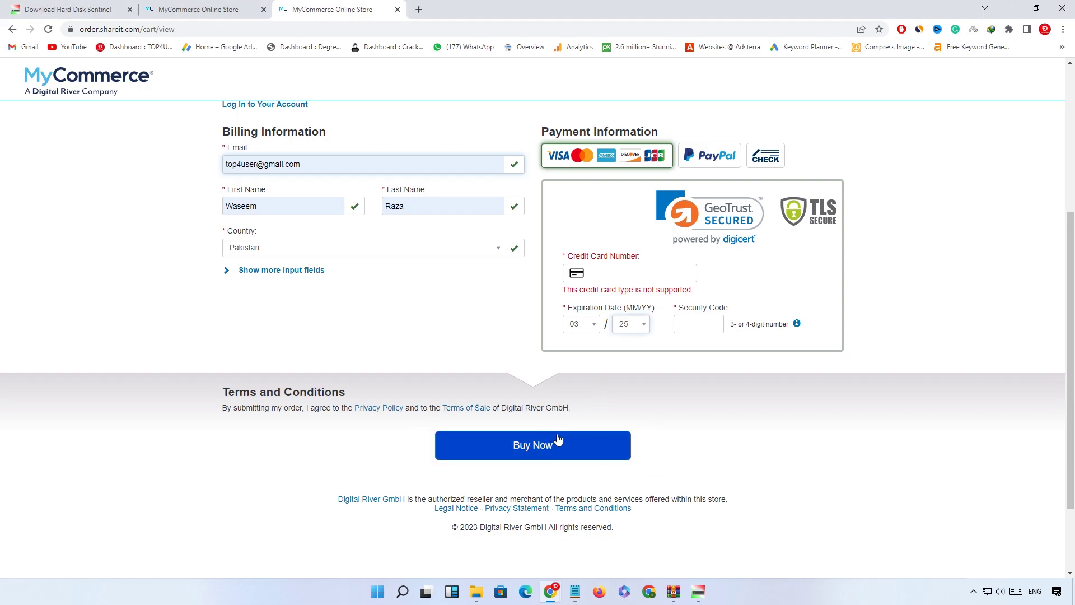
Paste the registration key and activate Hard Disk Sentinel 6.10 PRO online, confirming both dialogs
click(696, 596)
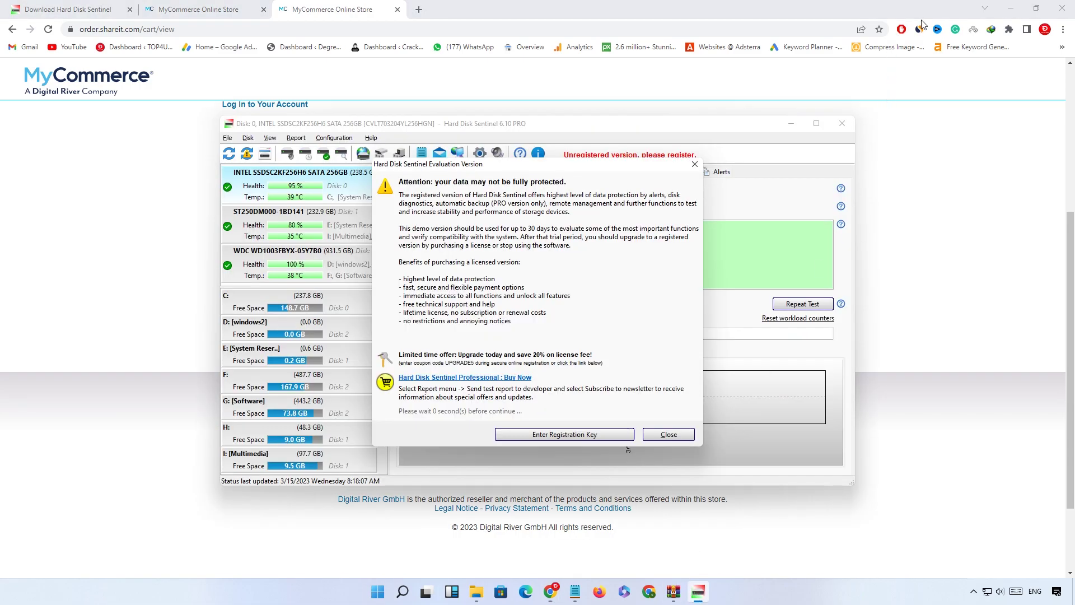
click(591, 429)
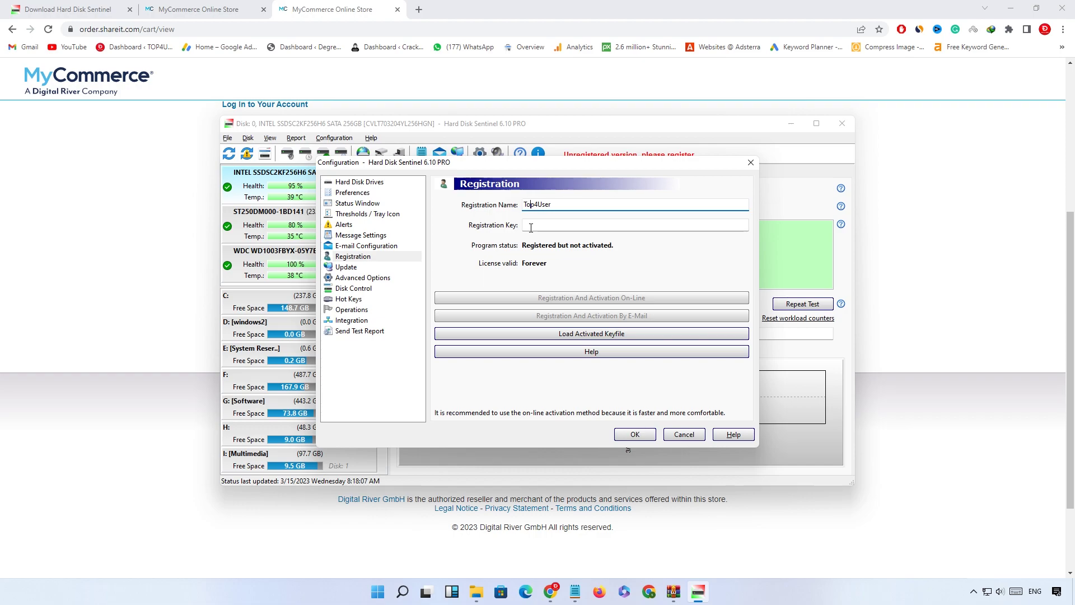
click(530, 227)
key(ctrl+v)
click(556, 302)
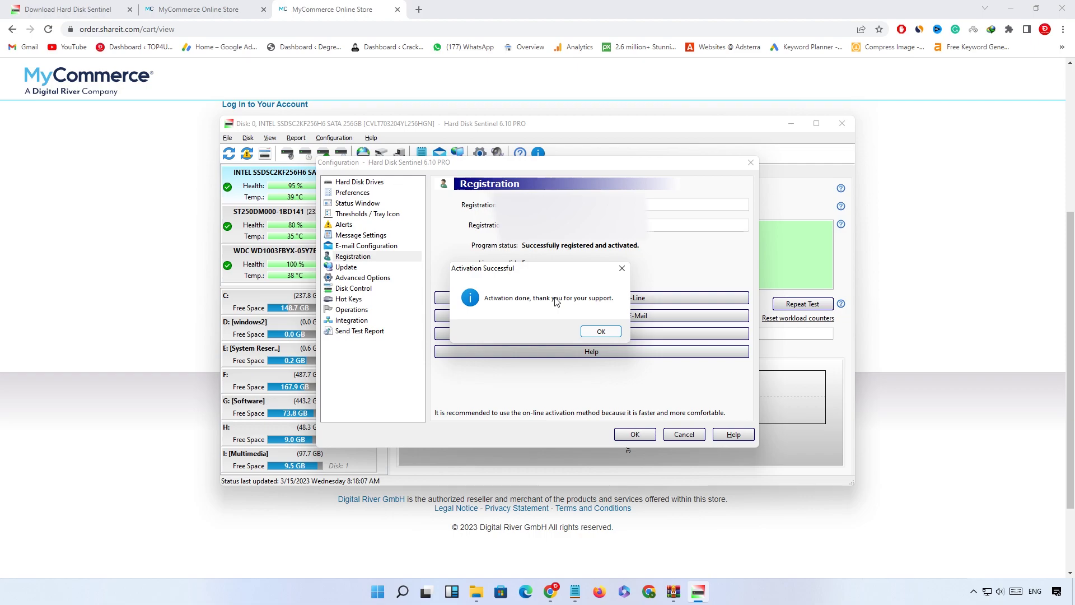
click(602, 333)
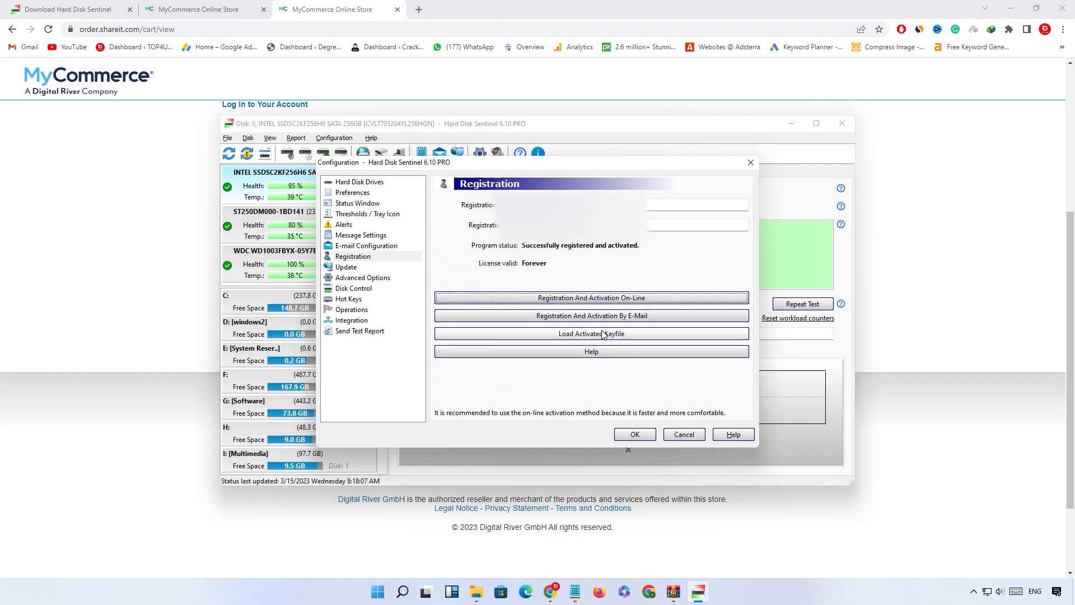
click(634, 434)
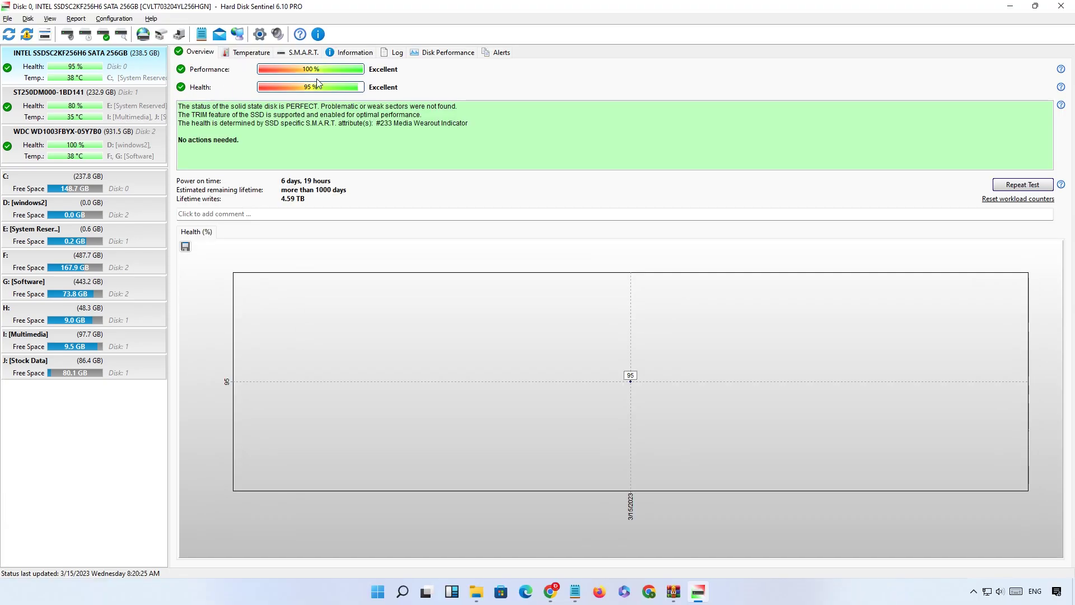
View the ST250DM000 (80%) and WDC WD1003FBYX (100%, Excellent) disk overviews
click(129, 99)
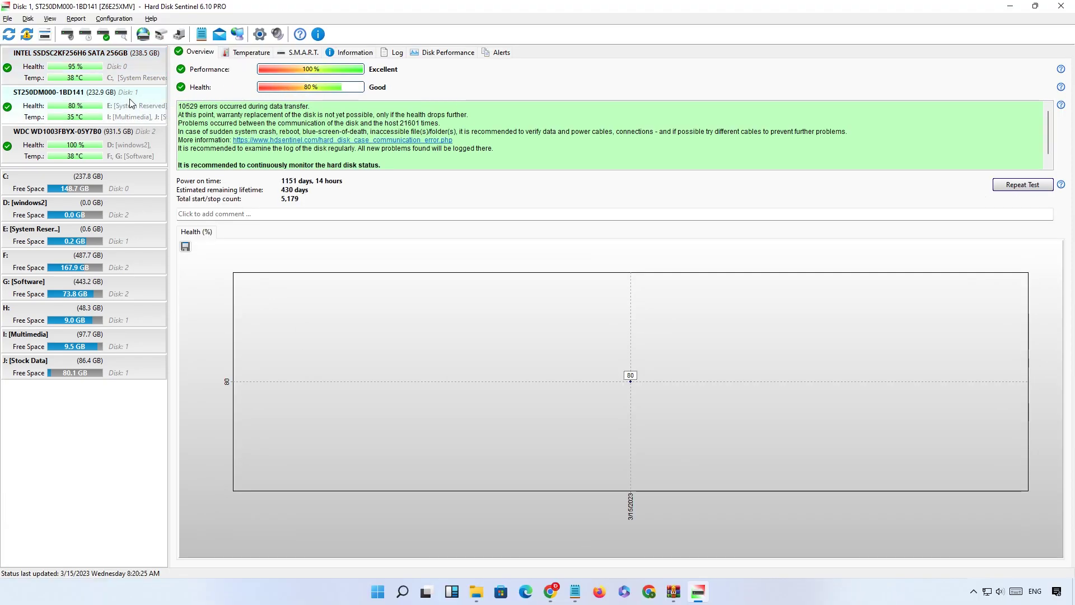
click(129, 147)
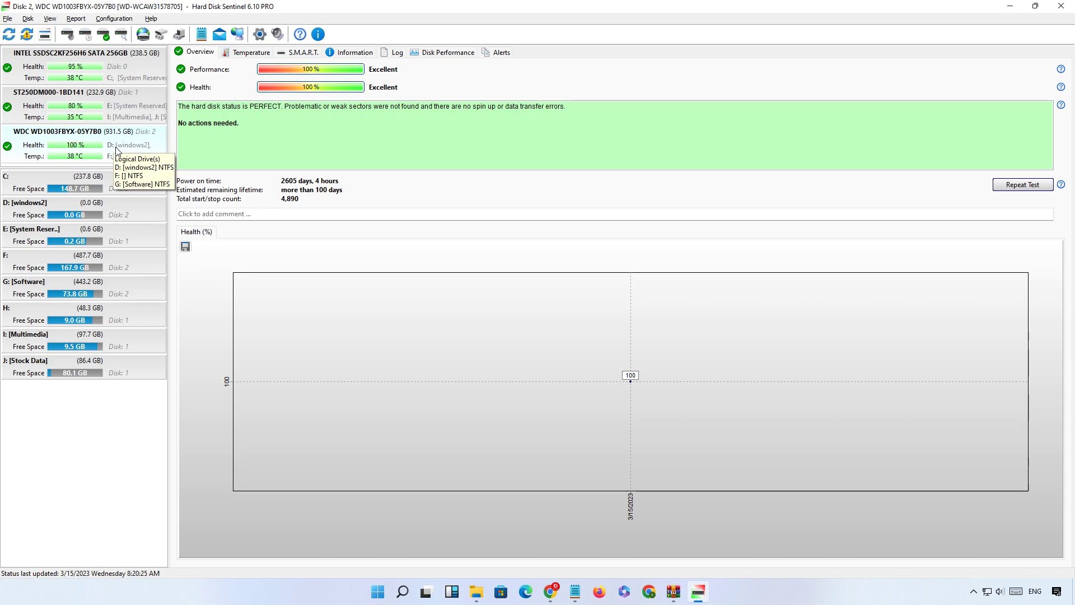
Check temperatures for the WDC, ST250DM000 and Intel SSD disks, then the SSD's performance and alerts
click(242, 54)
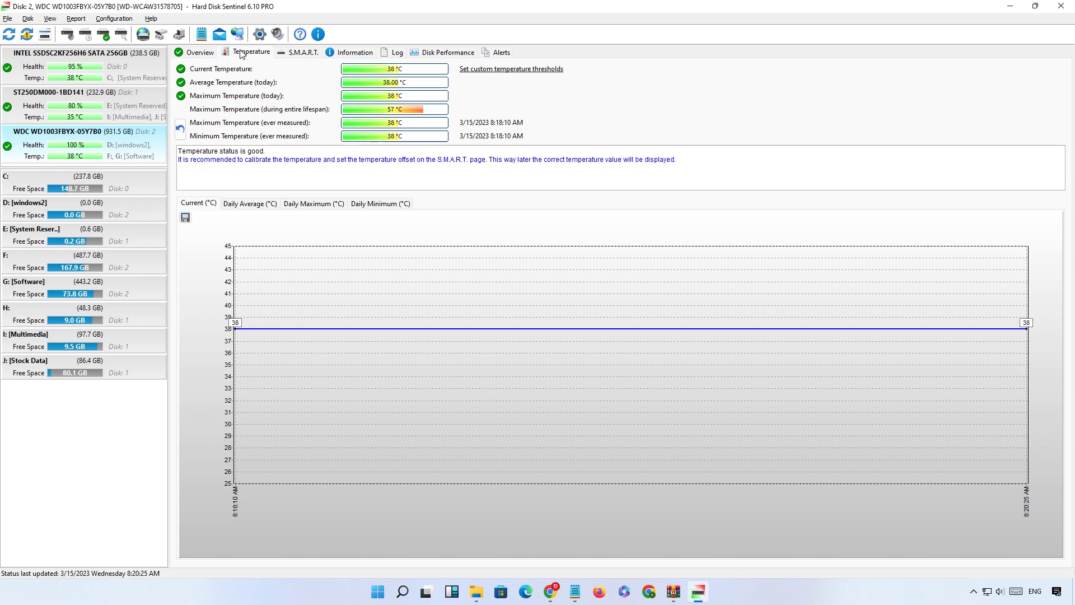
click(141, 98)
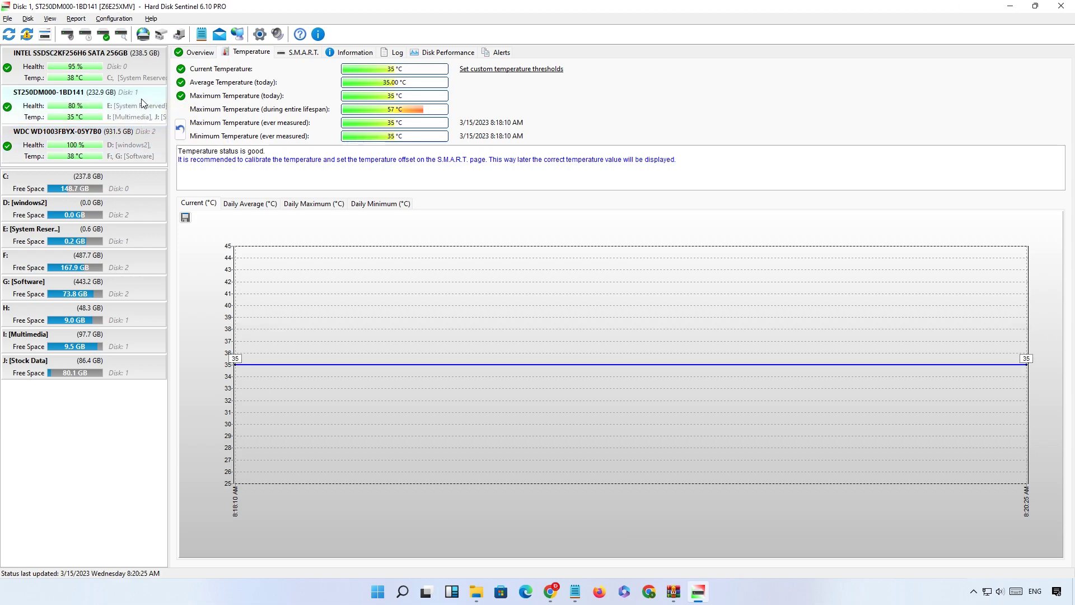
click(139, 68)
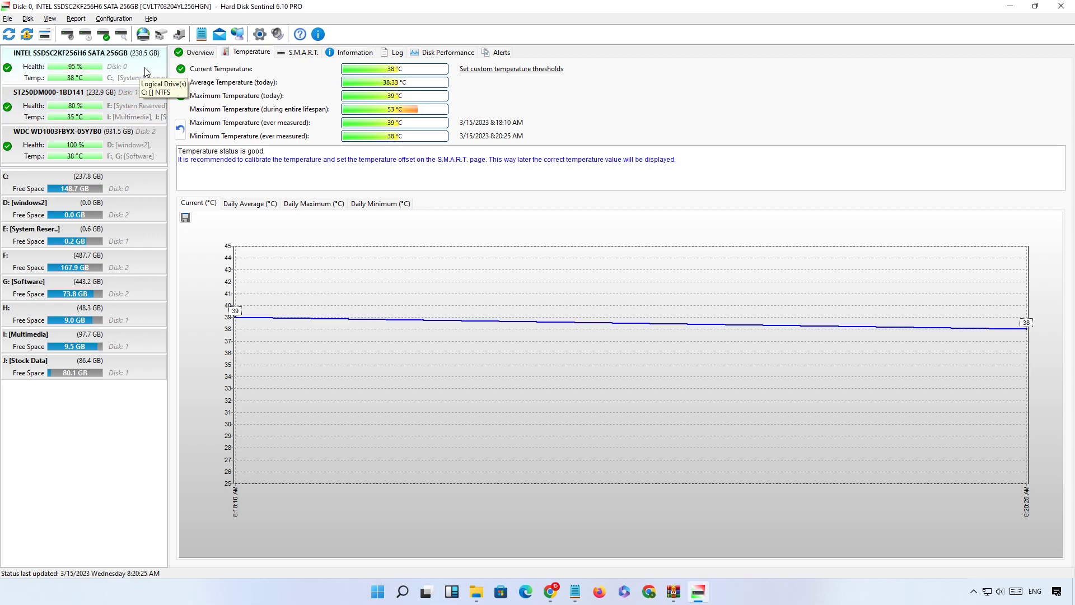
click(424, 52)
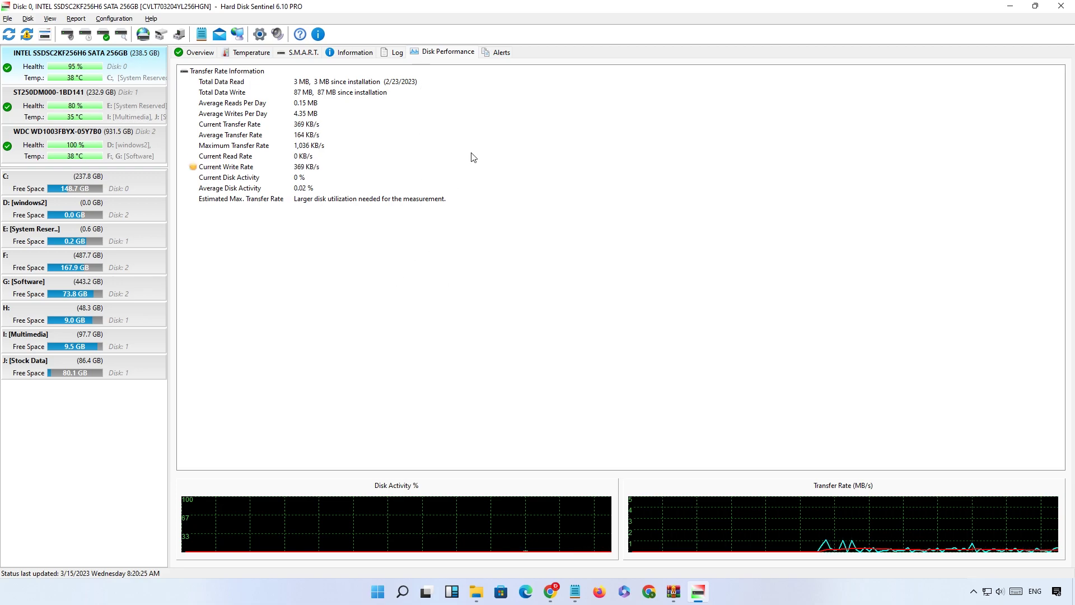
click(500, 53)
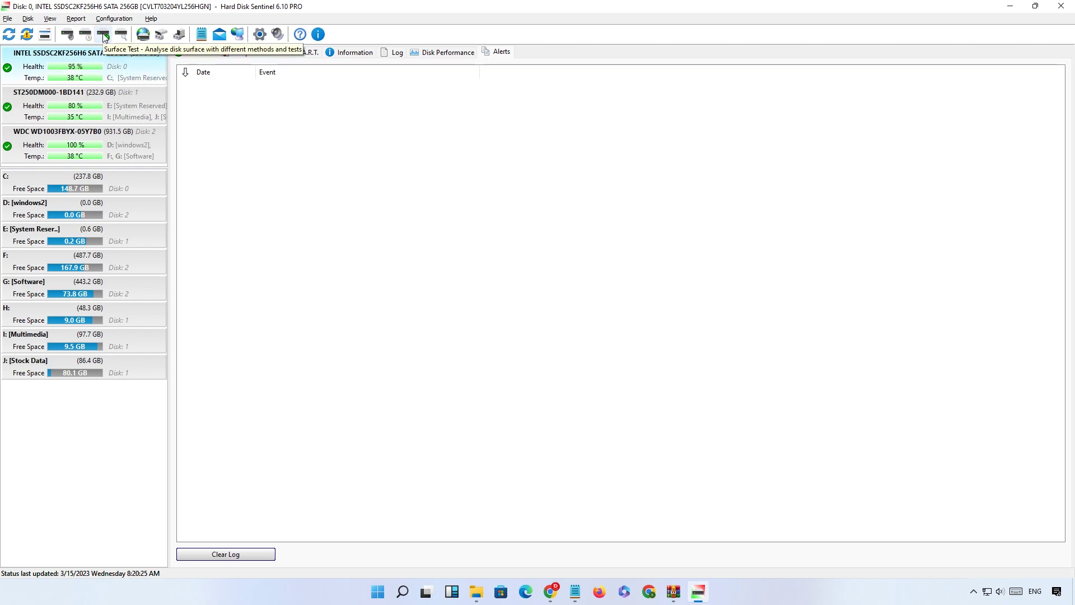
Start a read surface test on the Intel SSD (disk 0) despite the lock warning, then close the test window
click(103, 35)
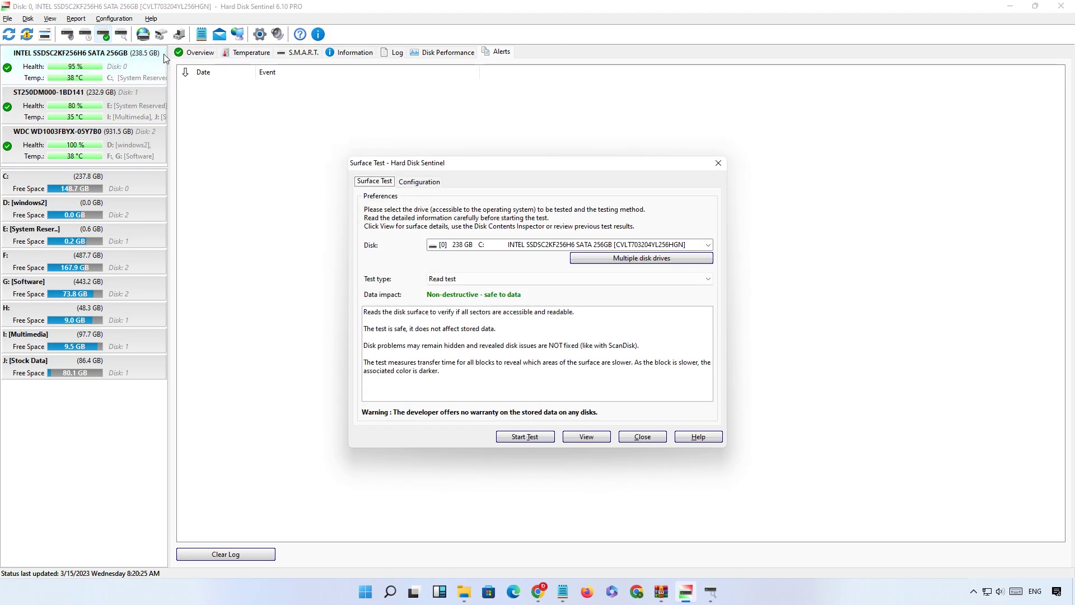
click(708, 245)
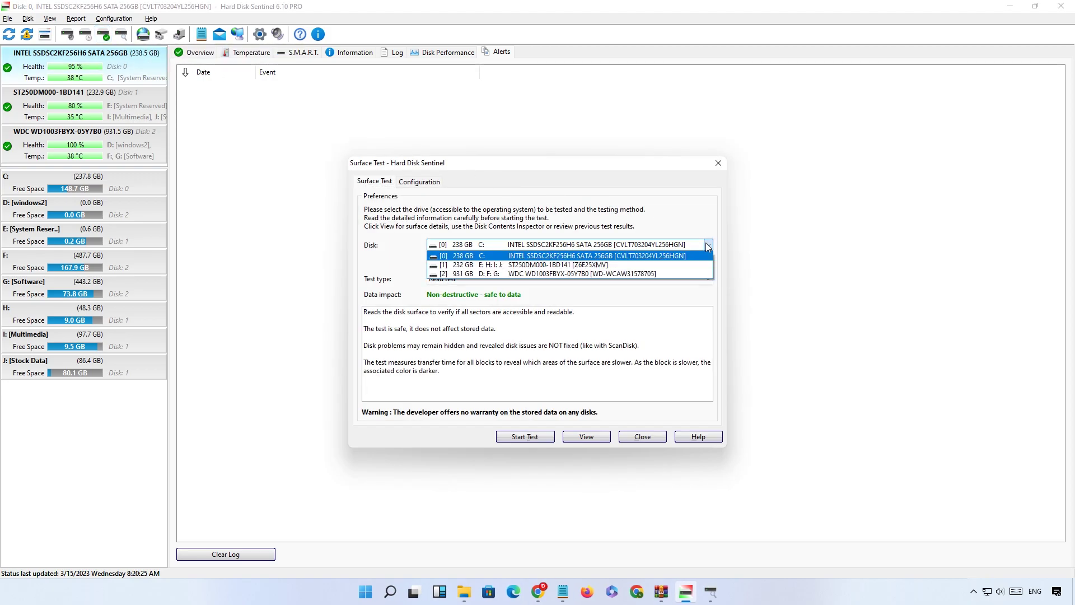
click(698, 256)
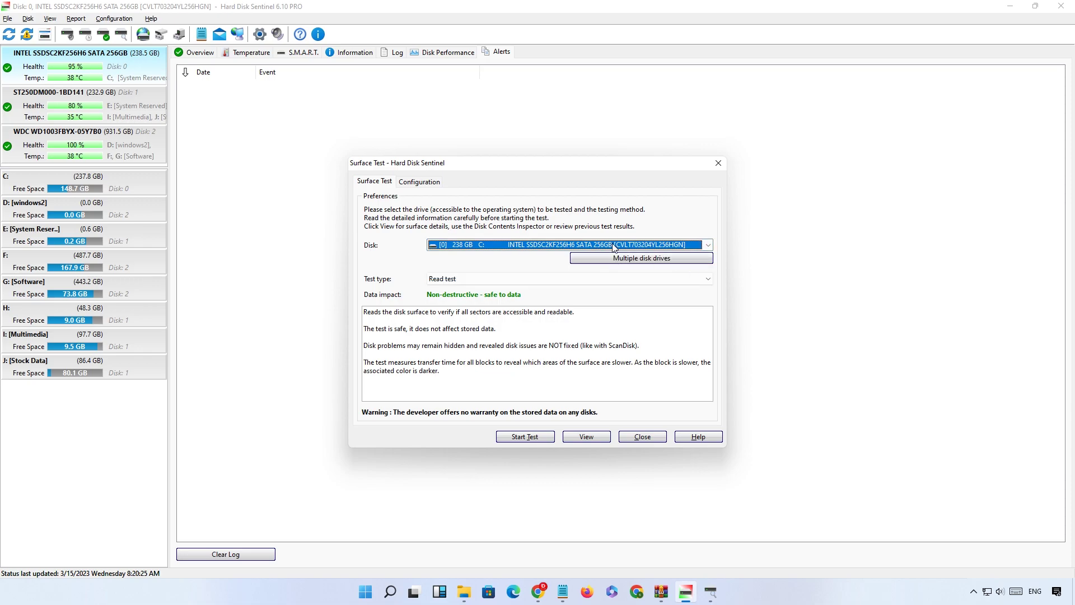
click(536, 439)
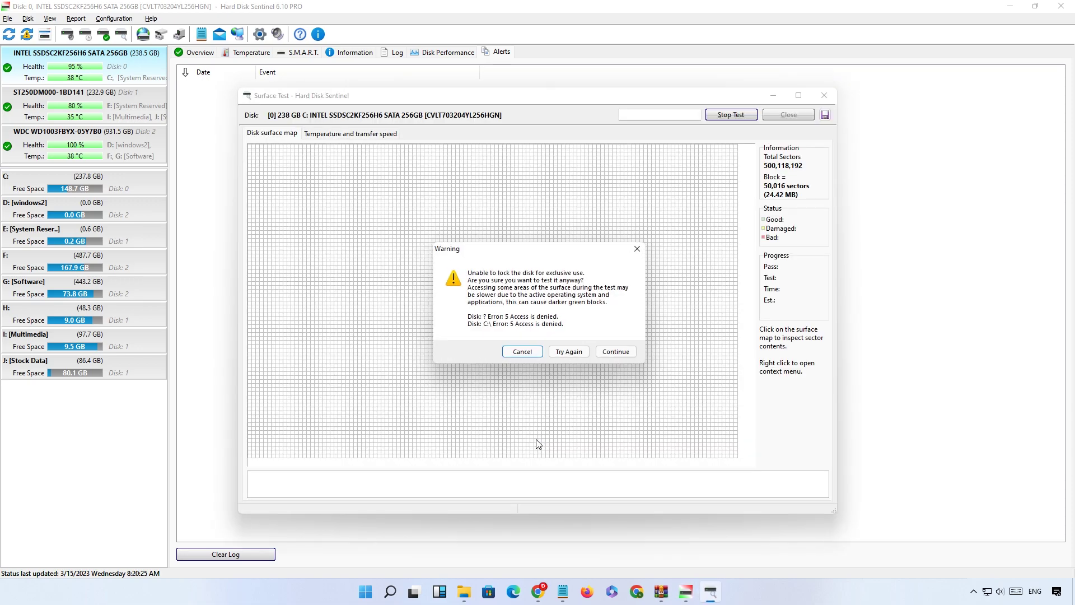
click(616, 351)
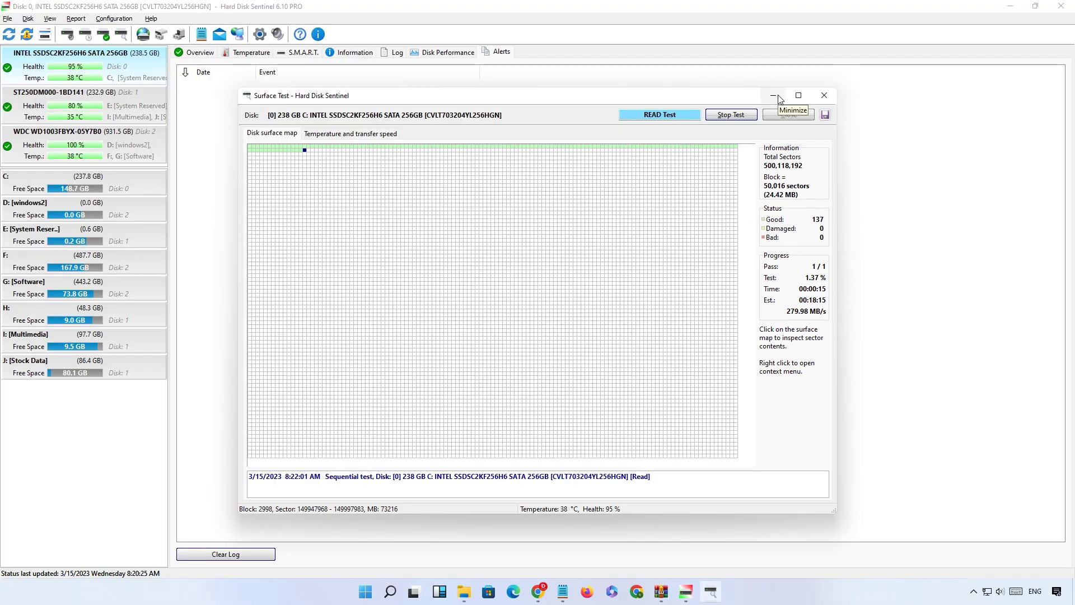
key(Escape)
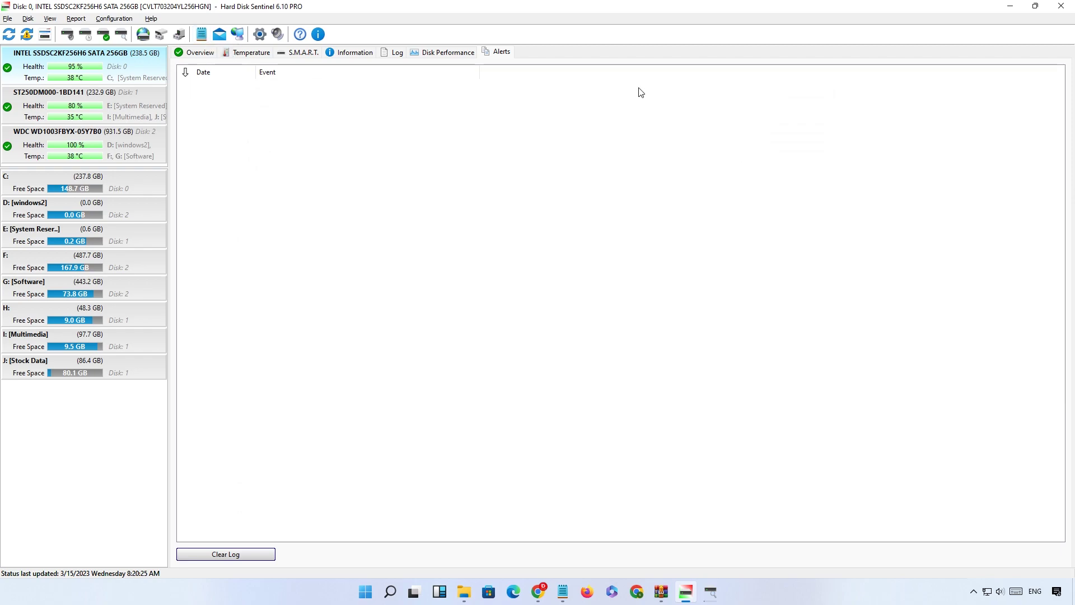
Save the disk status as a TXT report named 'Disk report 2023 03 15'
click(201, 37)
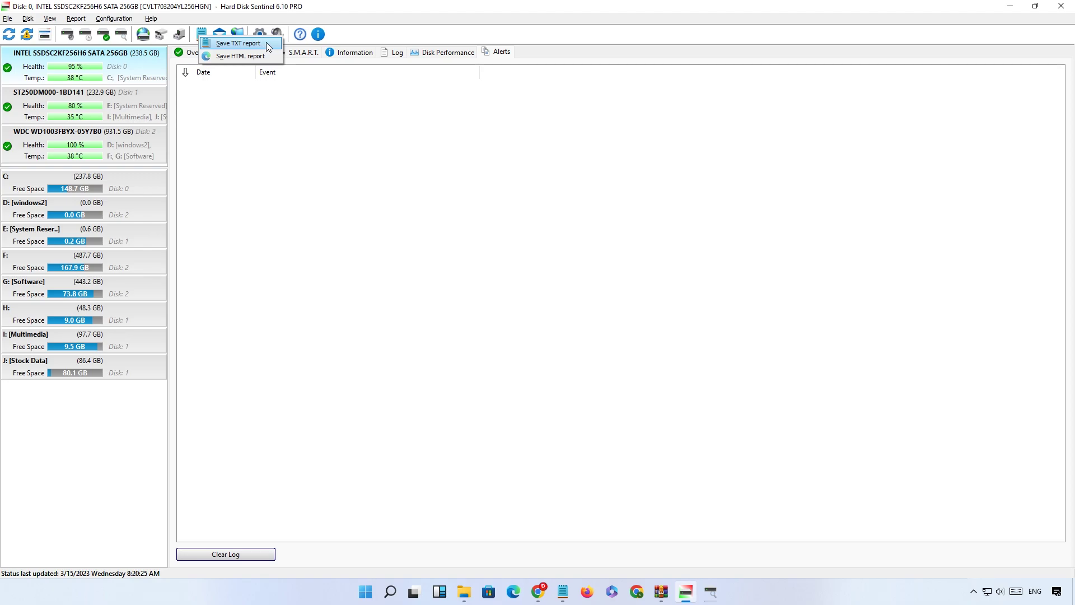
click(266, 43)
click(996, 558)
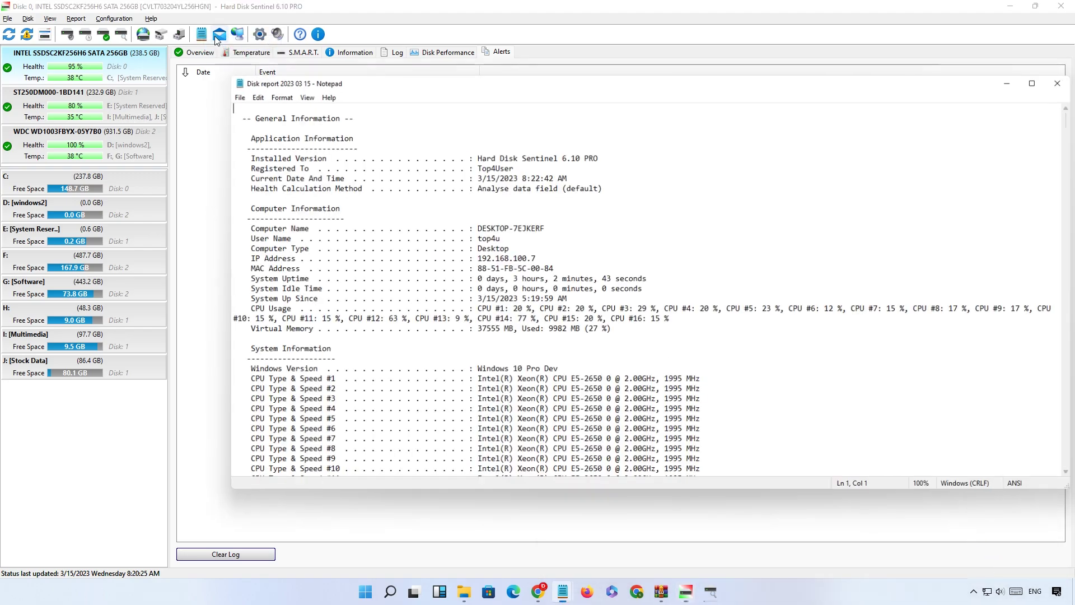
Return to Hard Disk Sentinel and cancel the Send Test Report to Developer form
click(440, 11)
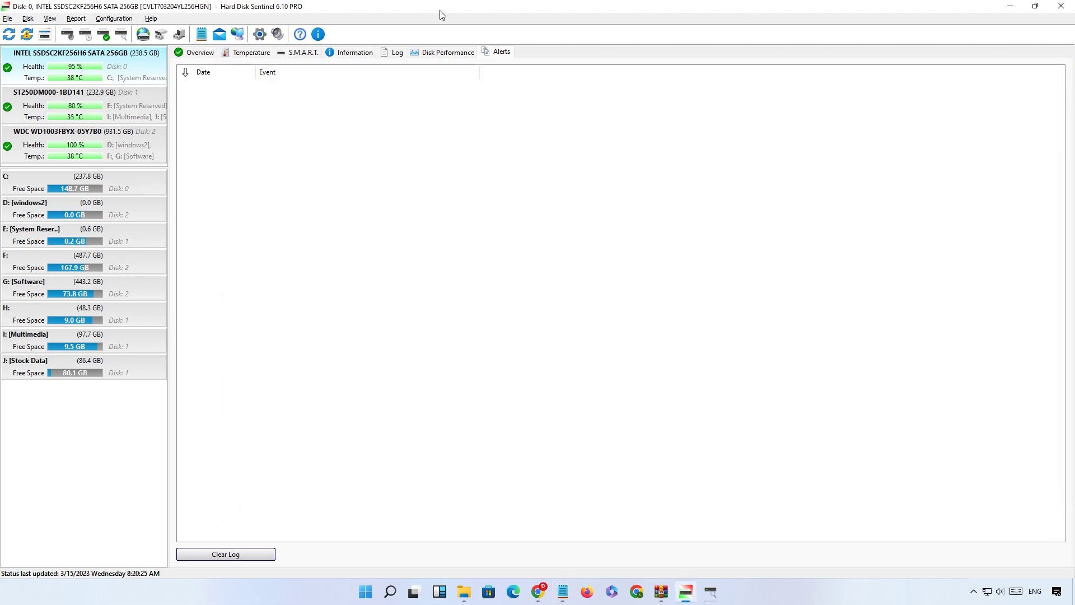
click(236, 34)
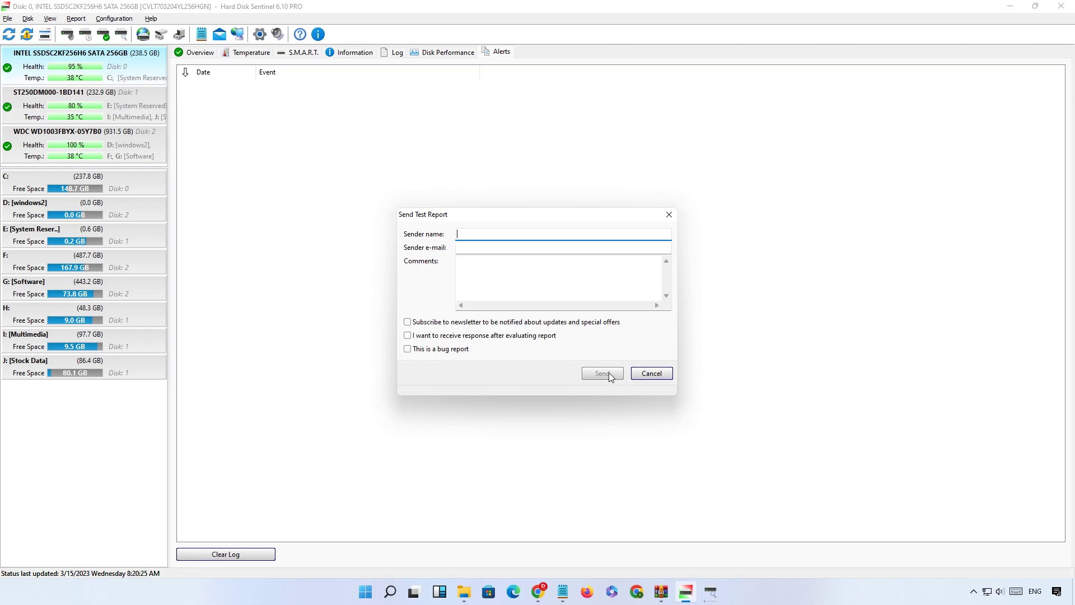
click(660, 377)
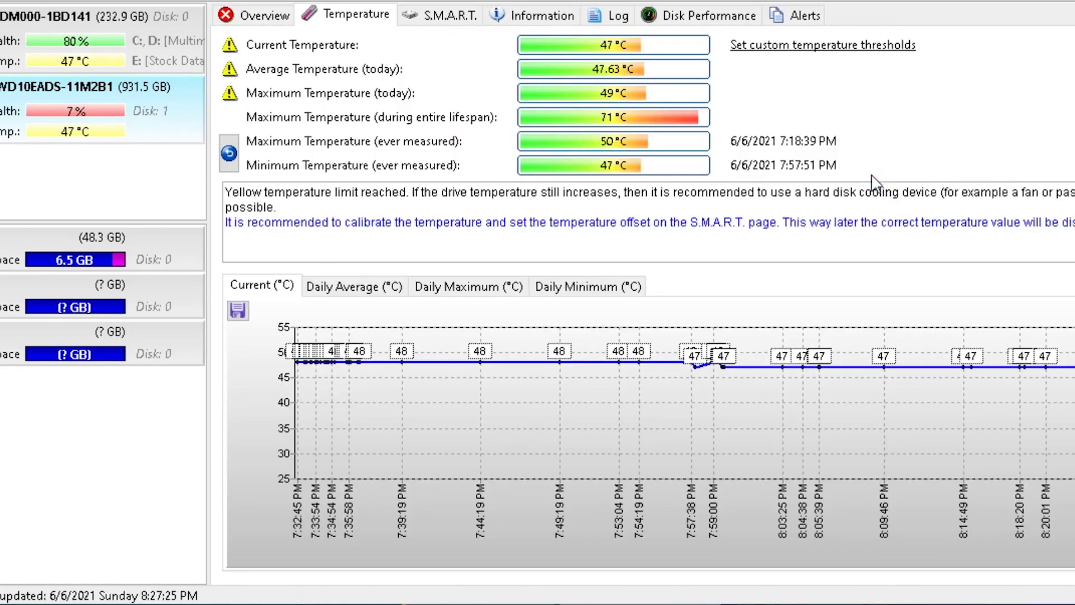
Show the WD10EADS S.M.A.R.T. table with decimal data, revealing 377 reallocated and 1216 pending sectors
click(442, 19)
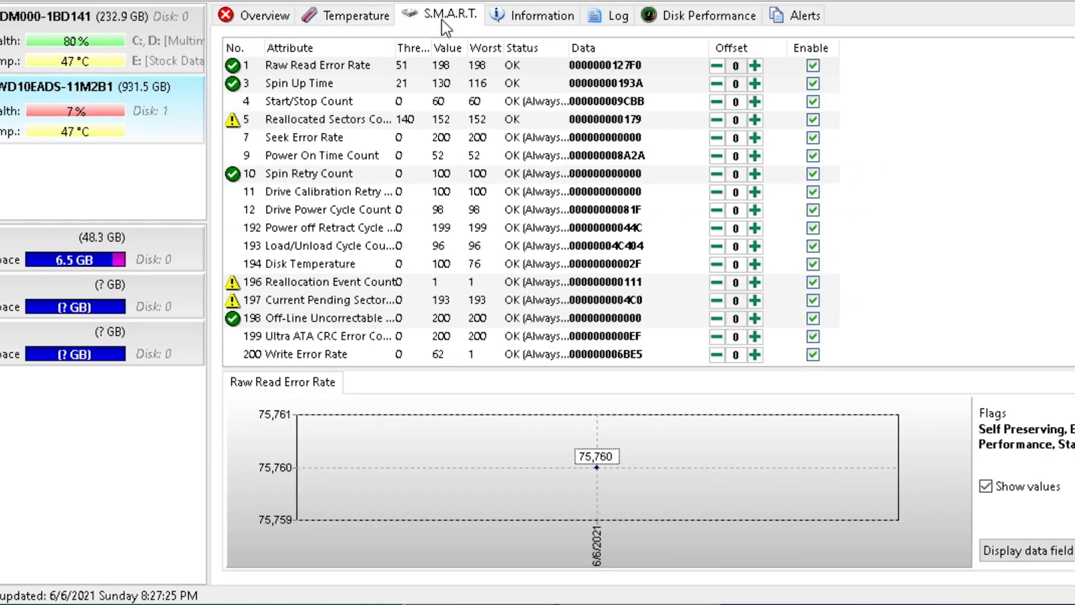
mouse_move(672, 129)
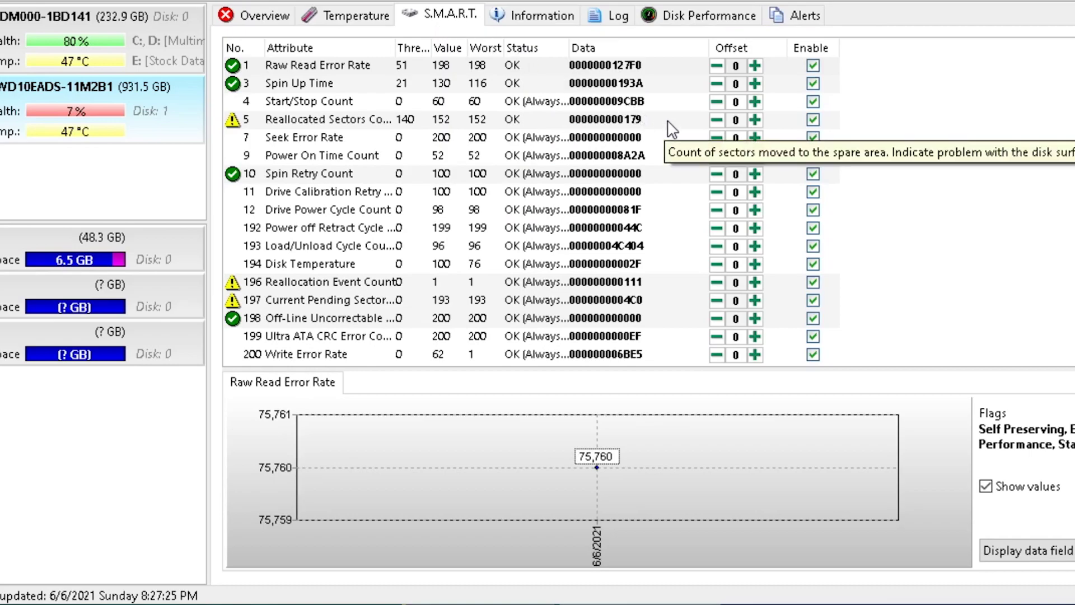
right_click(697, 117)
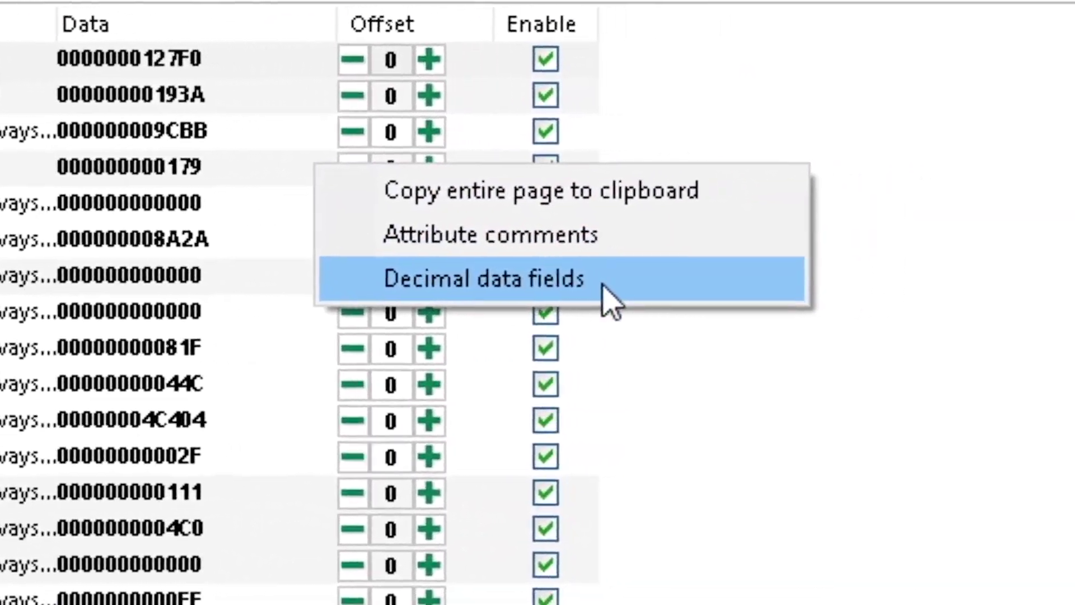
click(604, 284)
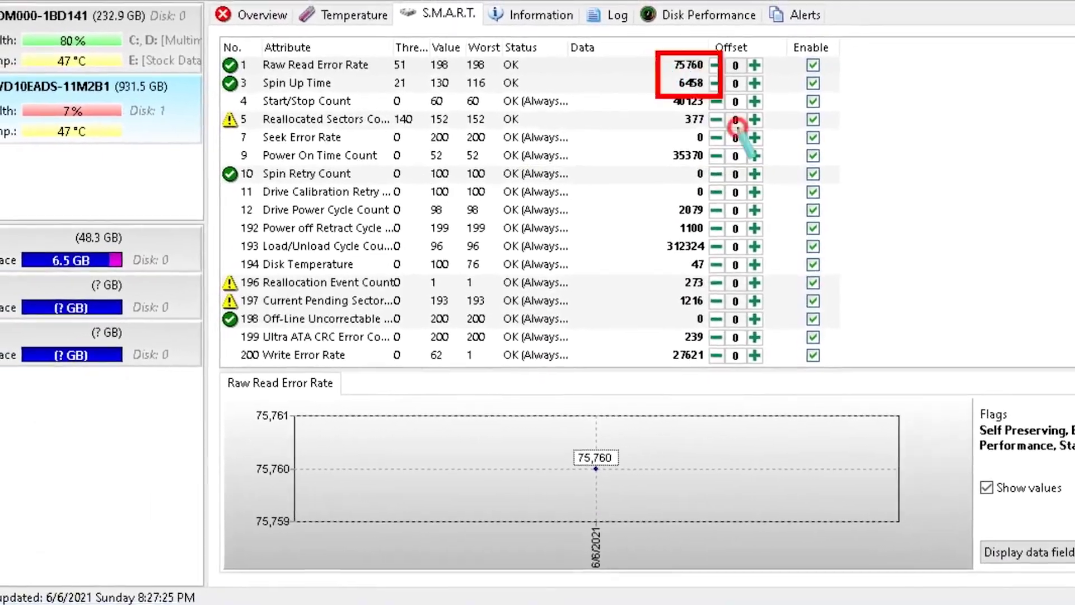
mouse_move(735, 124)
mouse_down()
mouse_move(732, 371)
mouse_move(718, 361)
mouse_up()
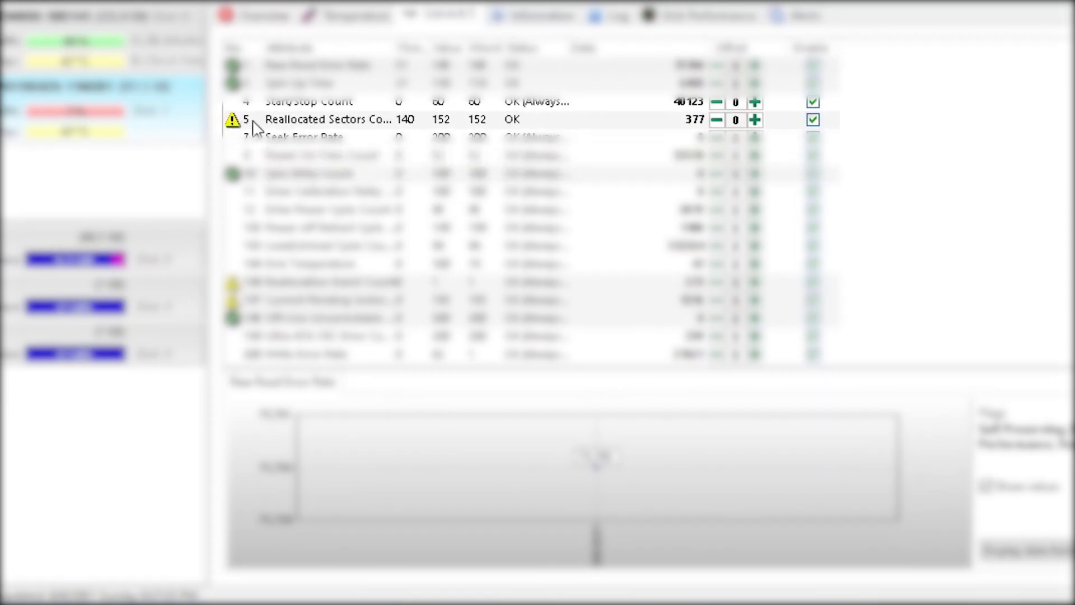
Give Reallocated Sectors Count (attribute 5) a -377 offset, bringing its data to 0
click(737, 123)
click(559, 331)
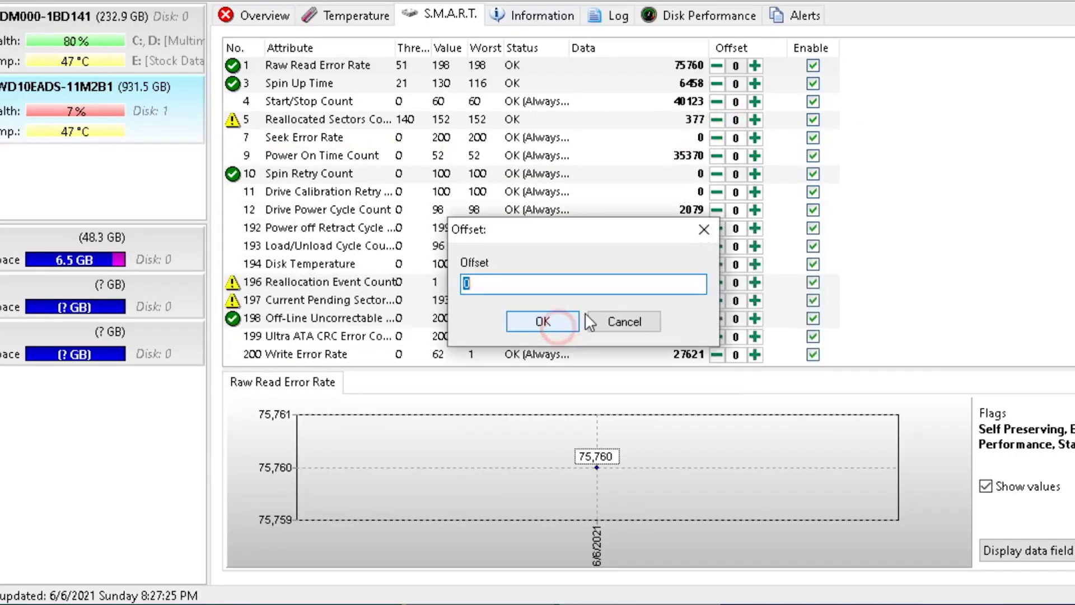
drag(569, 231, 911, 95)
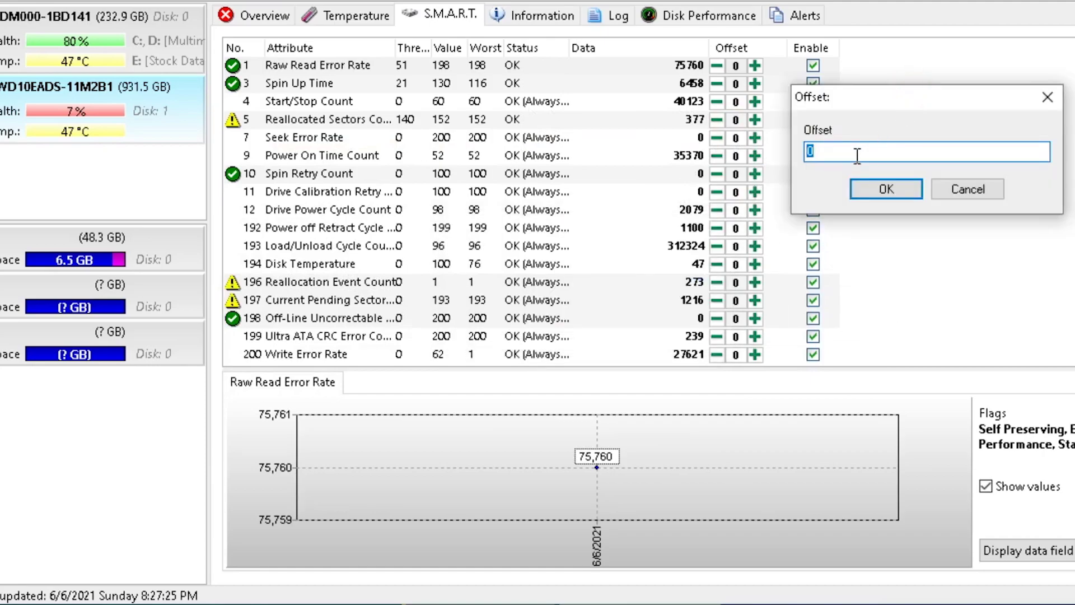
text(-)
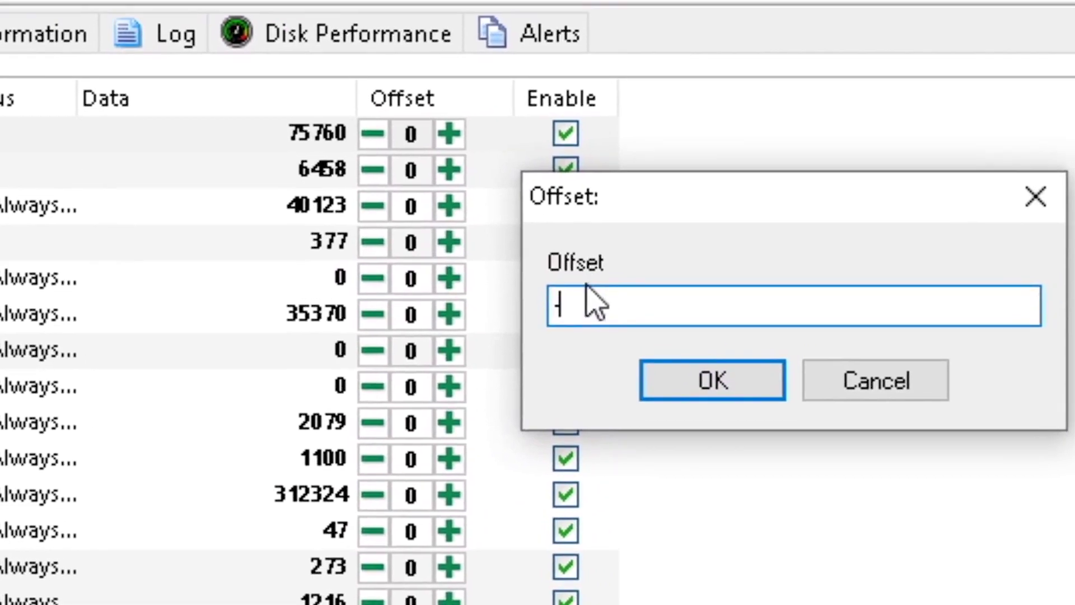
text(377)
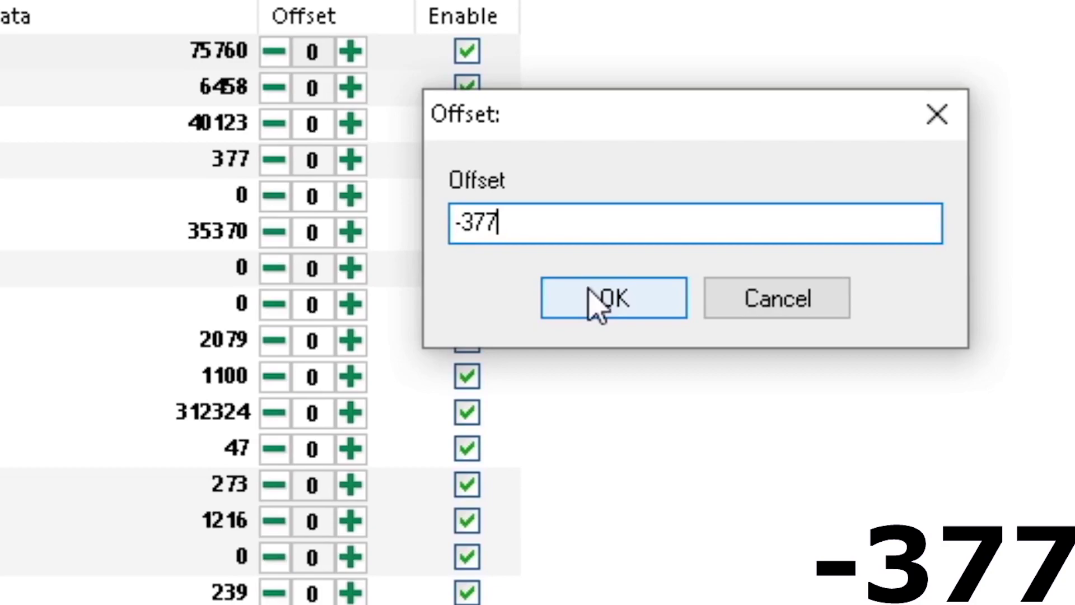
click(588, 288)
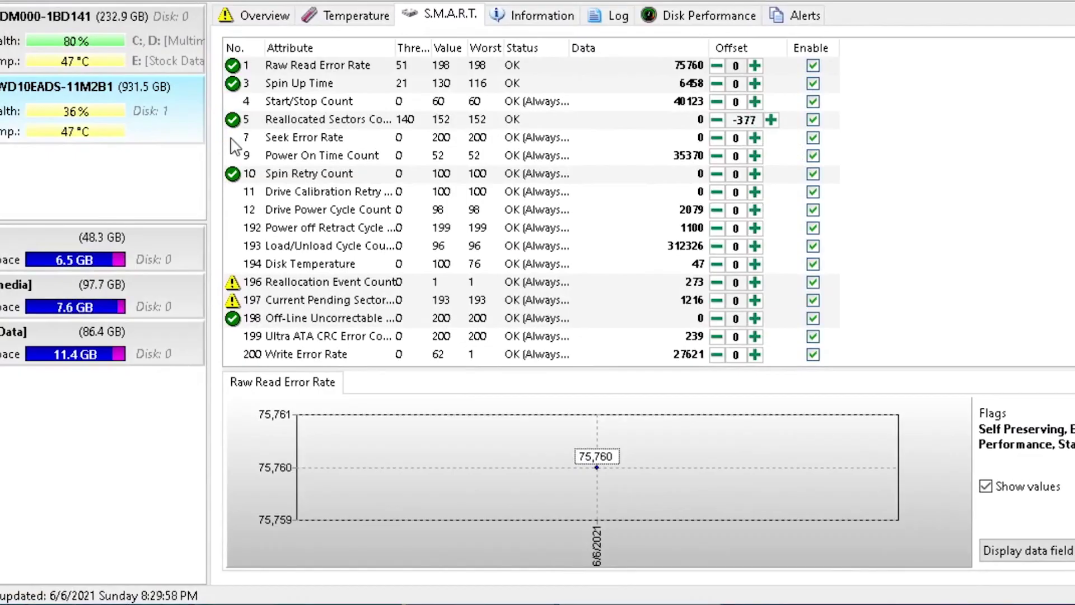
Give Reallocation Event Count (attribute 196) a -273 offset, raising health to 52%
click(229, 120)
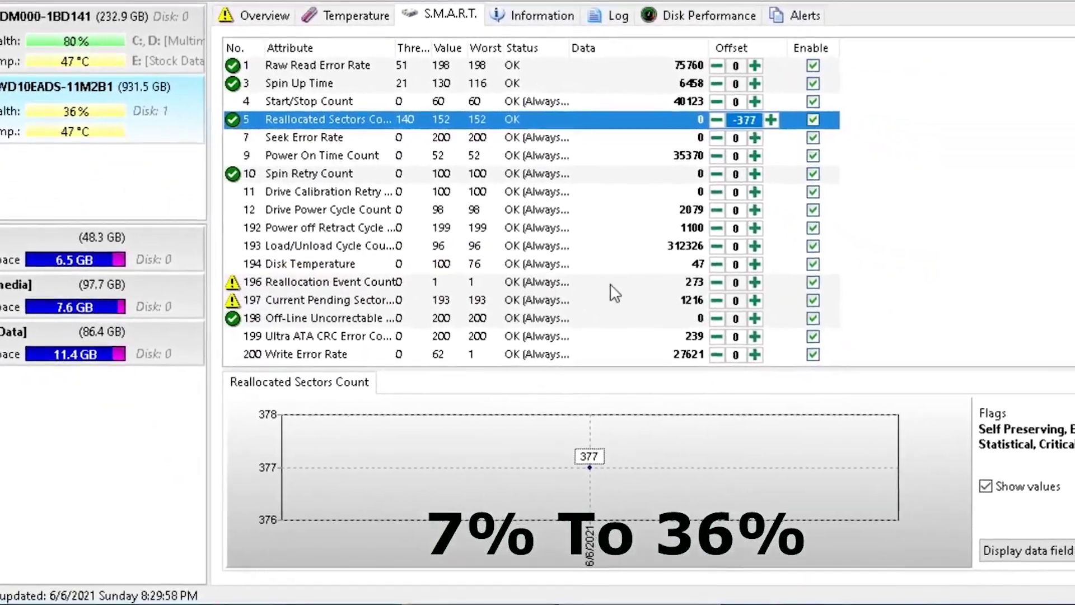
click(735, 282)
click(540, 320)
drag(612, 233, 935, 230)
text(-273)
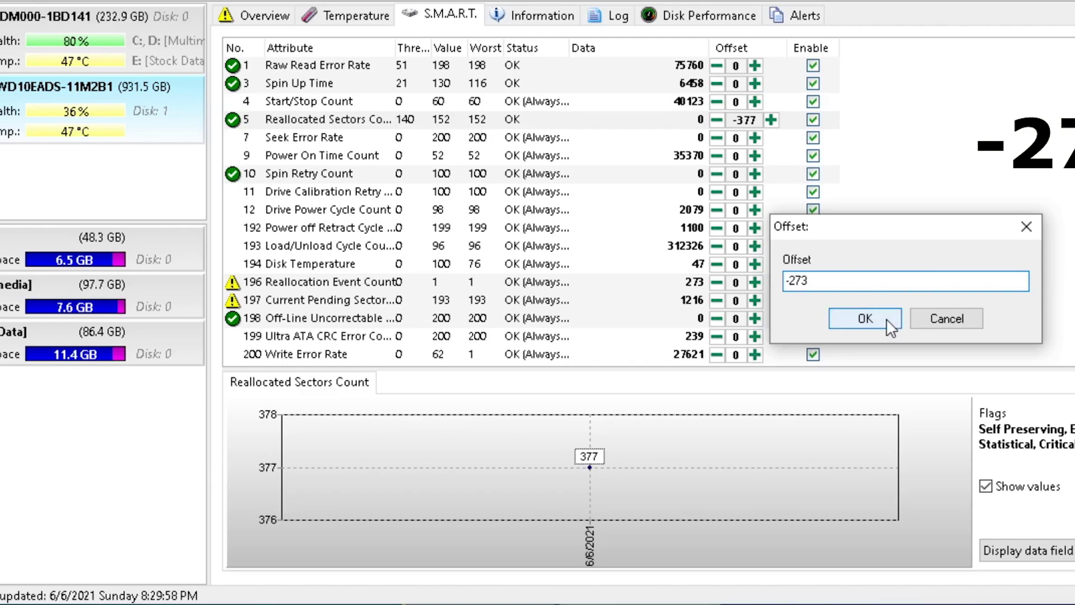
click(871, 321)
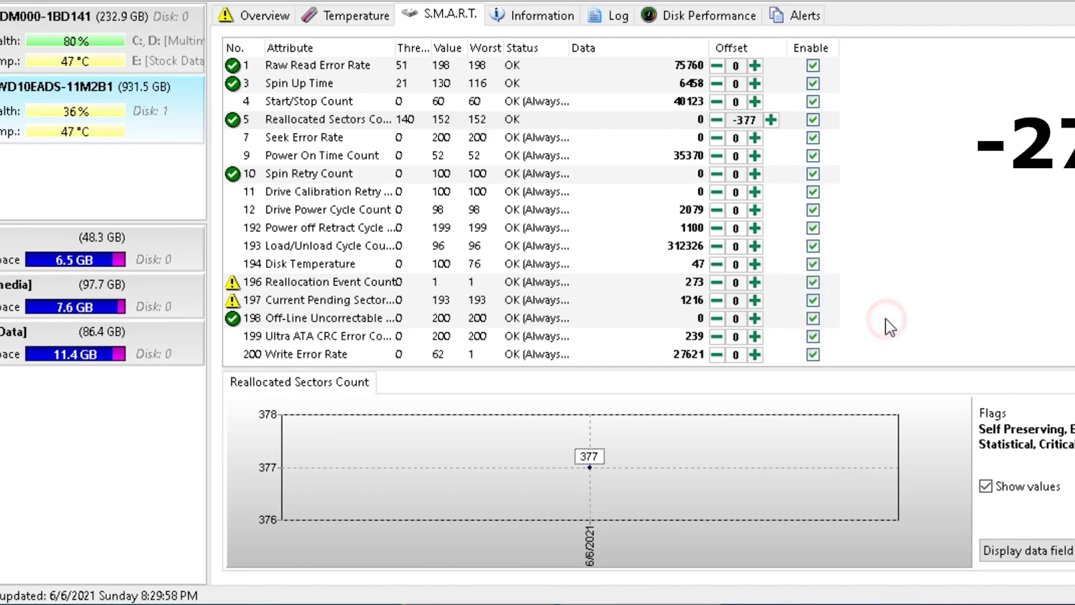
click(448, 282)
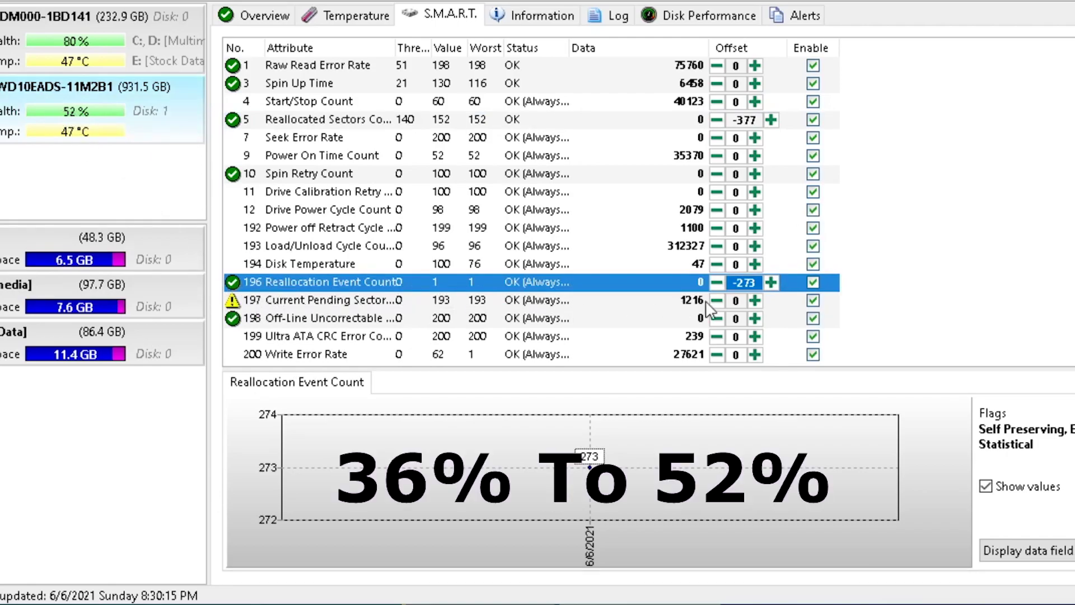
Give Current Pending Sector Count (attribute 197) a -1216 offset, lifting health to 100%
click(738, 301)
click(571, 317)
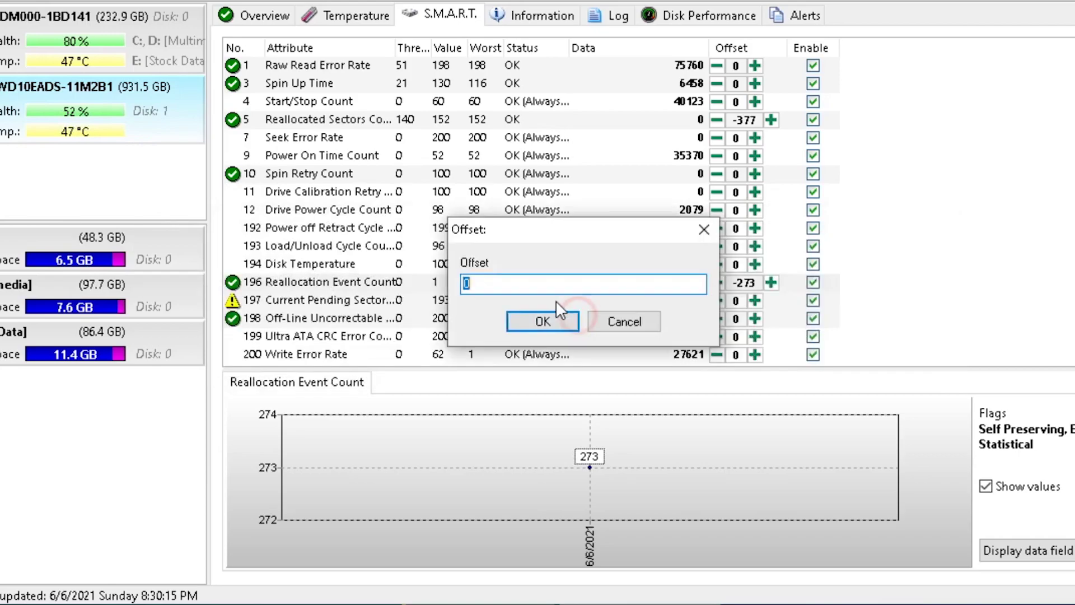
drag(898, 235, 897, 234)
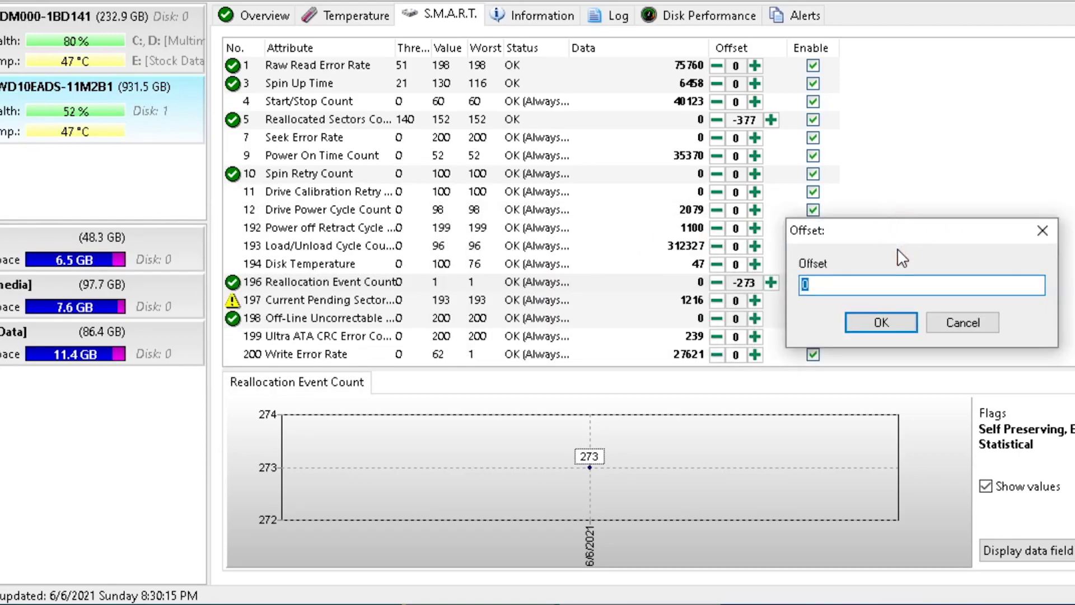
text(-1216)
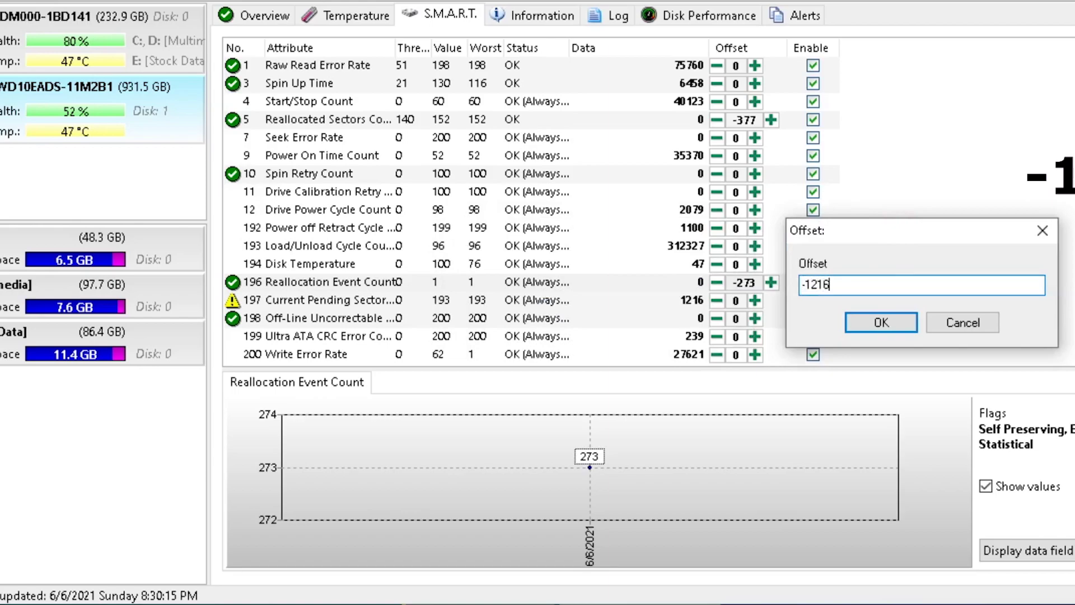
click(900, 323)
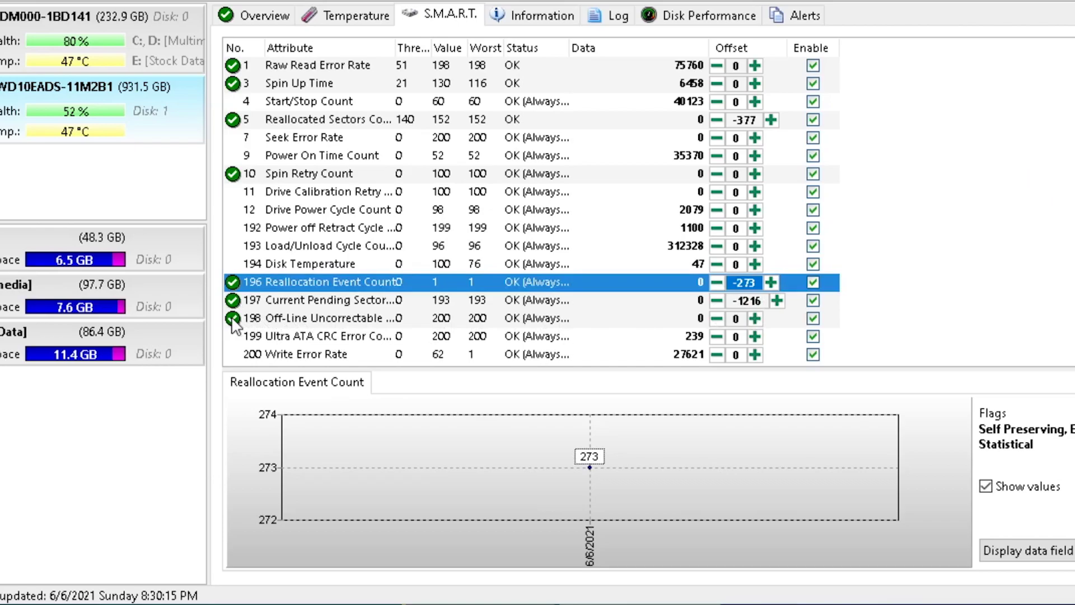
click(234, 300)
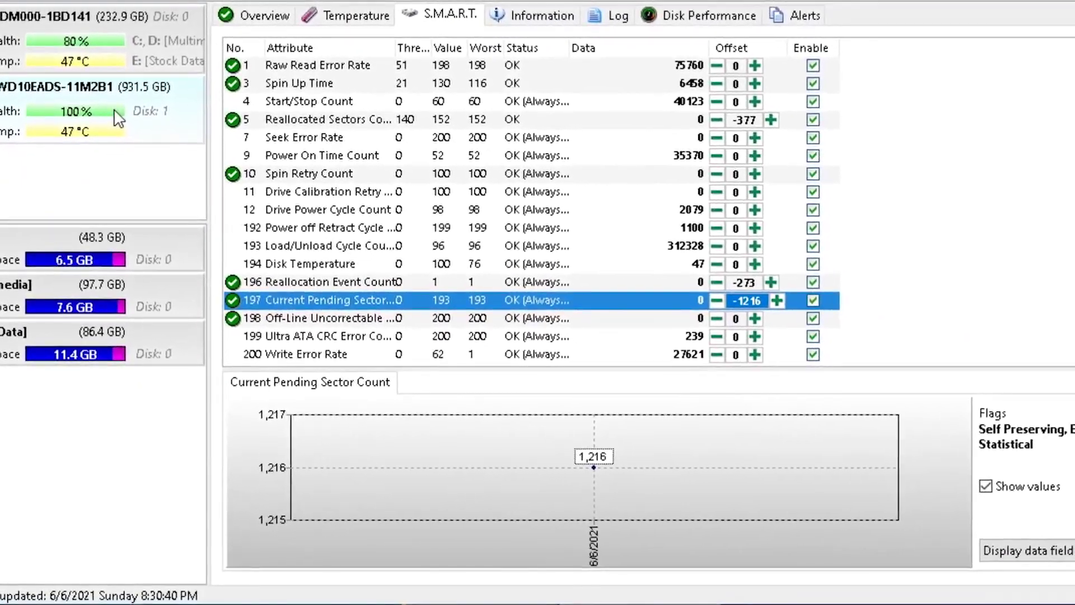
Show the WD10EADS Overview, rated 100% Excellent for performance and health
click(237, 21)
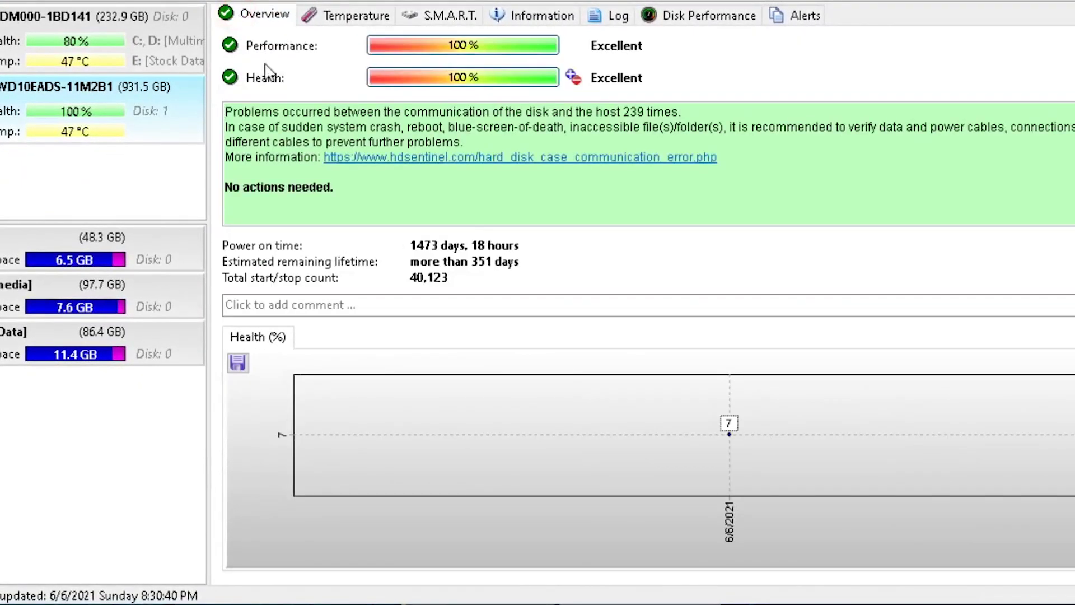